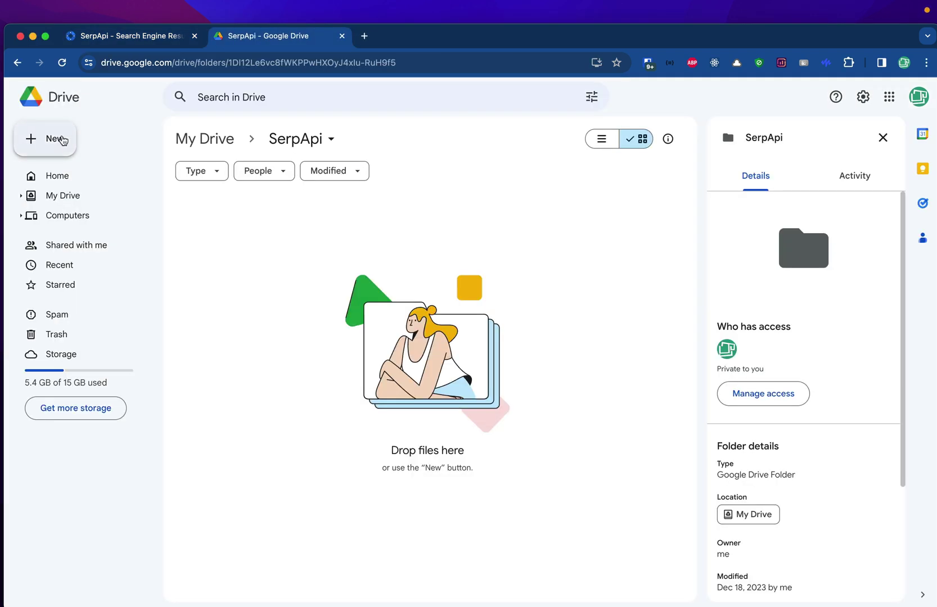
Step: Create a new blank Google spreadsheet in the SerpApi Drive folder and bring up its add-on options
left_click(54, 141)
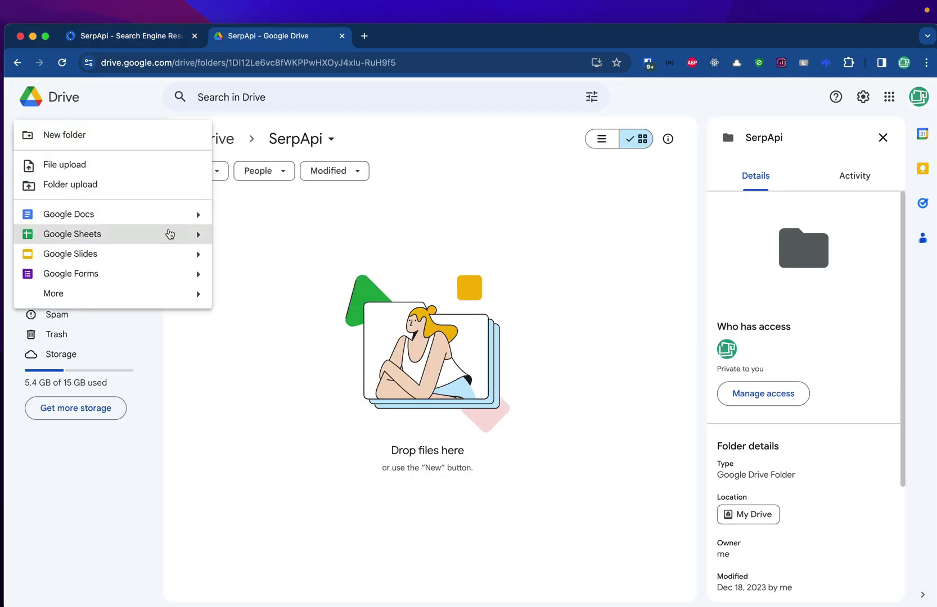
mouse_move(188, 235)
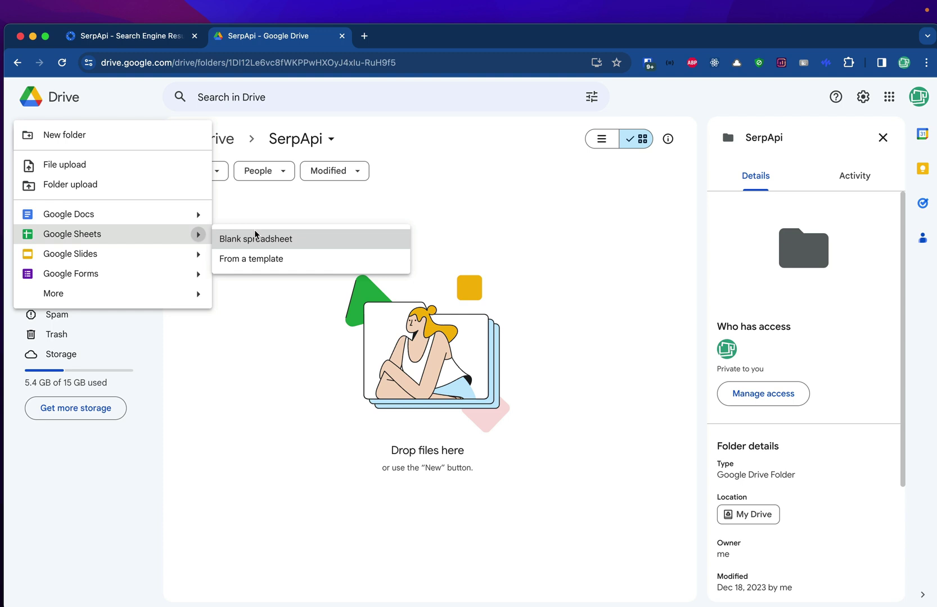
left_click(253, 236)
left_click(265, 107)
Step: Search the add-on marketplace for 'serpapi' and start installing the SerpApi add-on
mouse_move(305, 129)
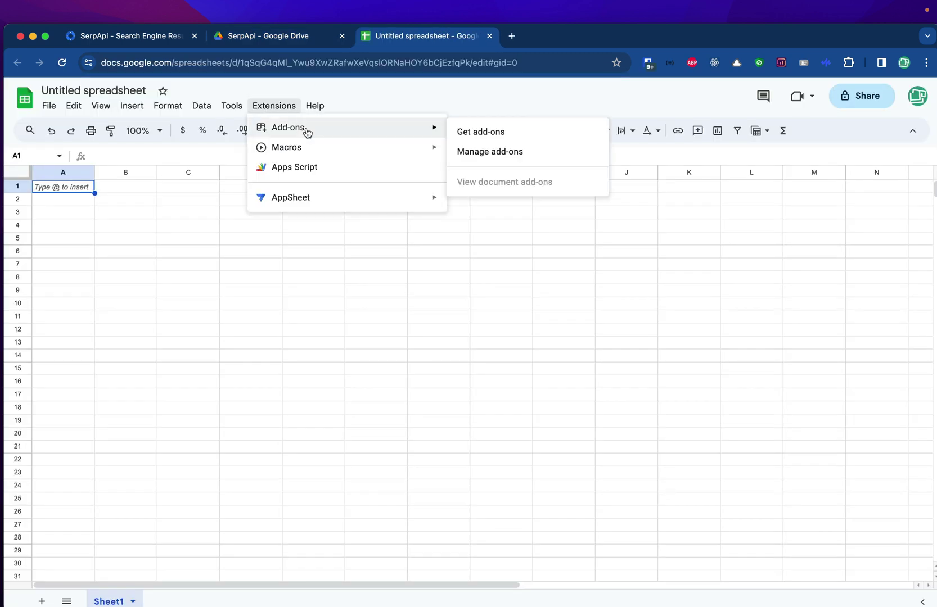
left_click(480, 132)
type("serpapi")
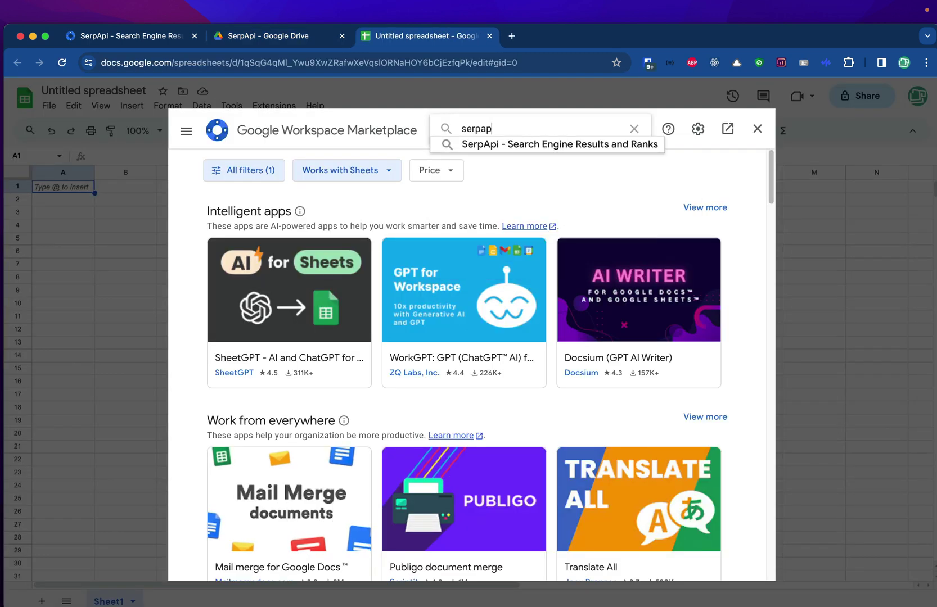
key("Return")
left_click(279, 290)
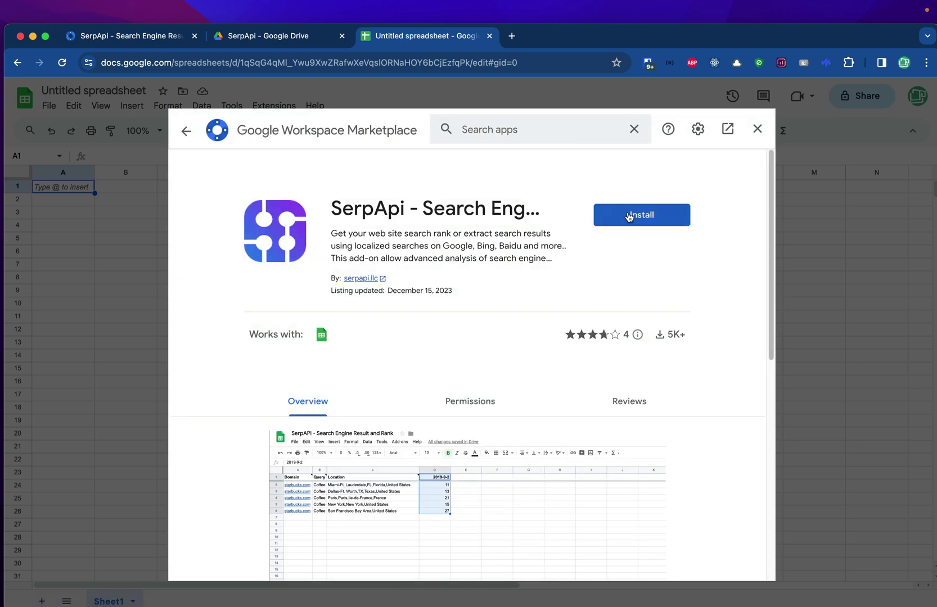
left_click(629, 217)
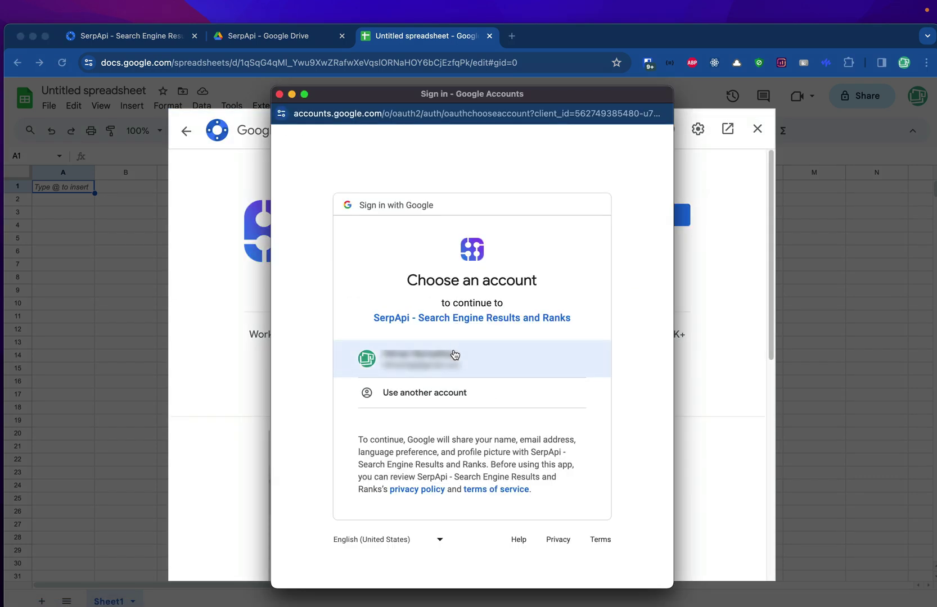
scroll(537, 338, "down", 3)
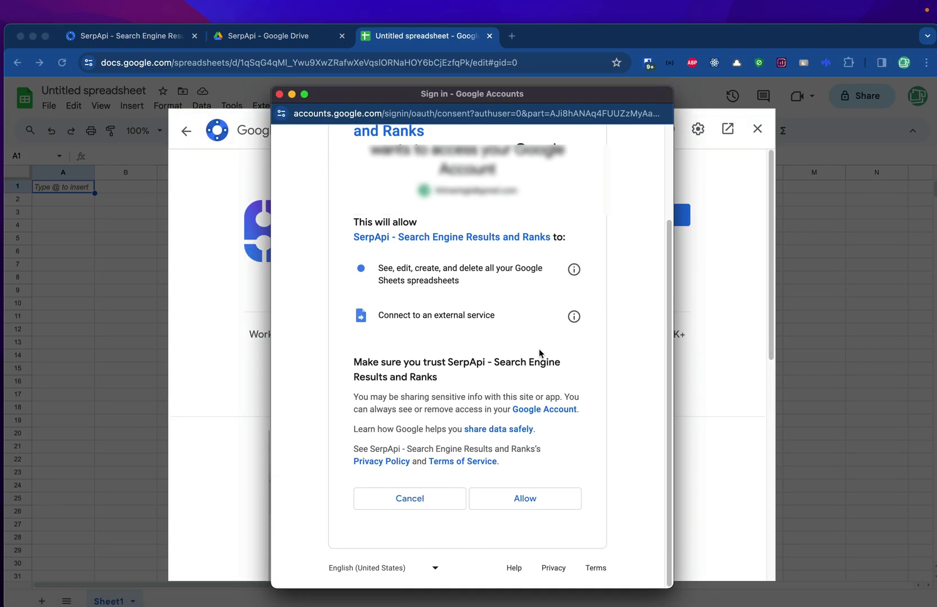
Step: Allow the add-on's account access and copy the private API key from the SerpApi dashboard
left_click(535, 499)
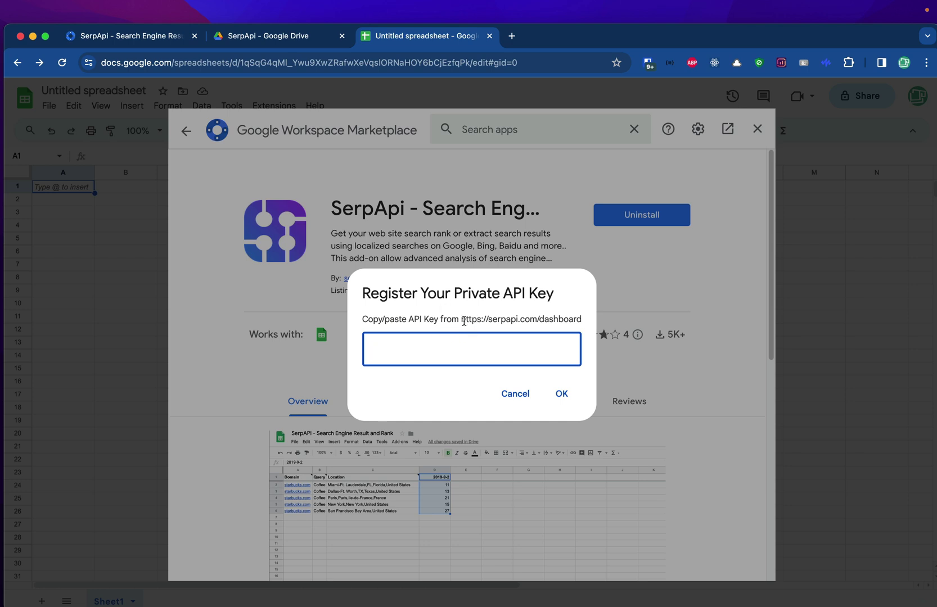
left_click_drag(462, 320, 591, 319)
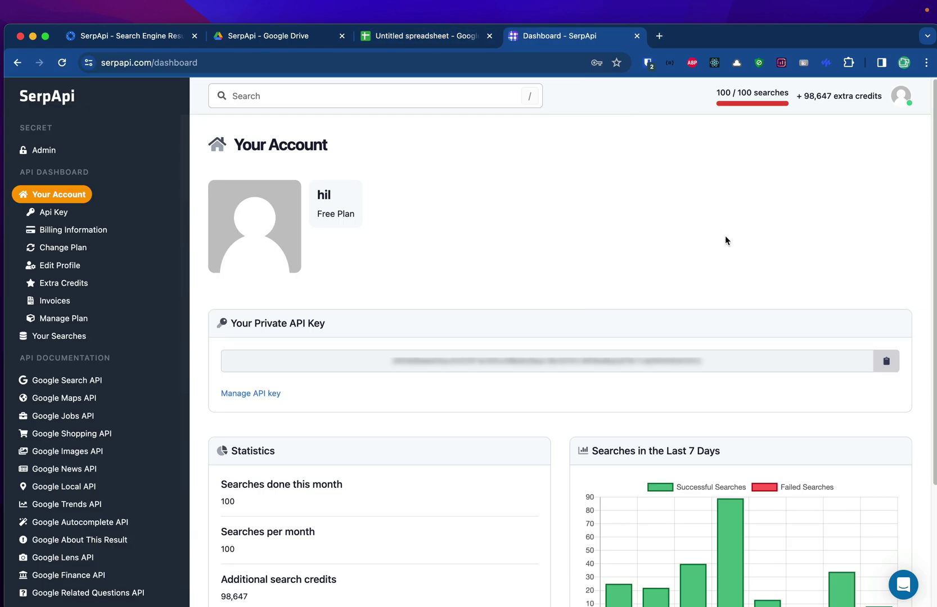
left_click(886, 361)
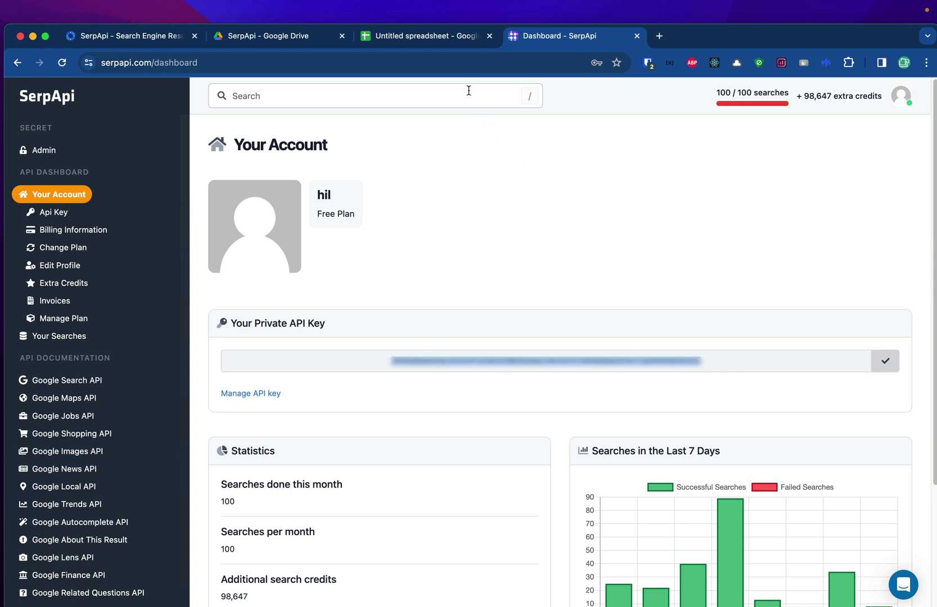
Step: Paste the copied API key into the spreadsheet's Register dialog and confirm it
left_click(456, 38)
left_click(483, 347)
key("super+v")
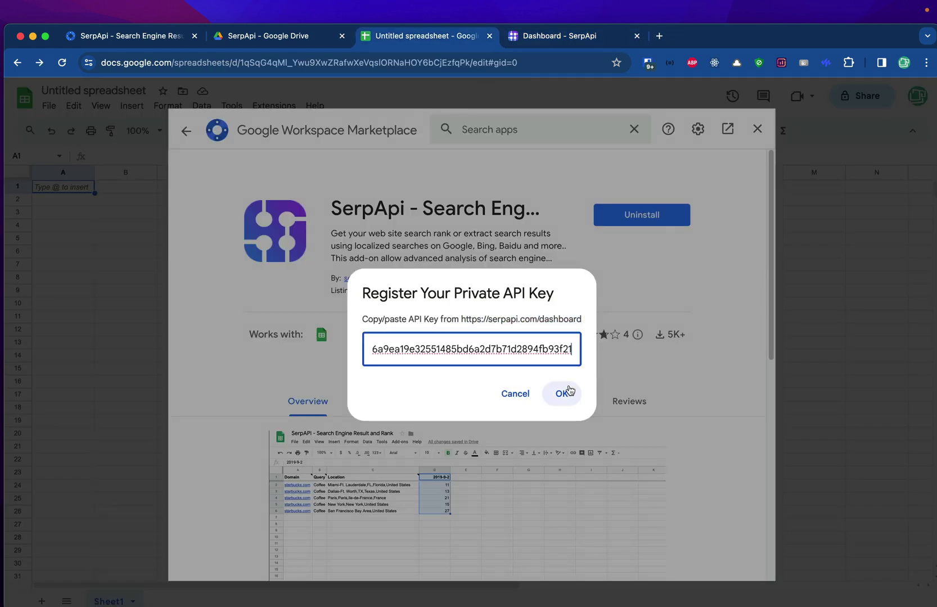
left_click(560, 391)
left_click(75, 212)
Step: Return to cell A1 in the spreadsheet
left_click(71, 187)
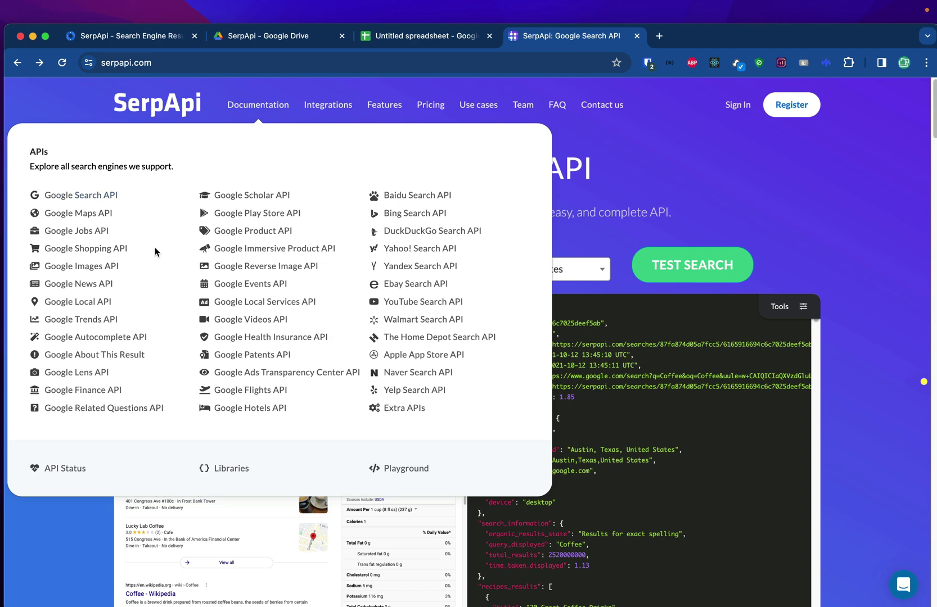
Step: In the SerpApi Playground, check the engine list and replace the 'Coffee' query with 'keyboard'
left_click(402, 471)
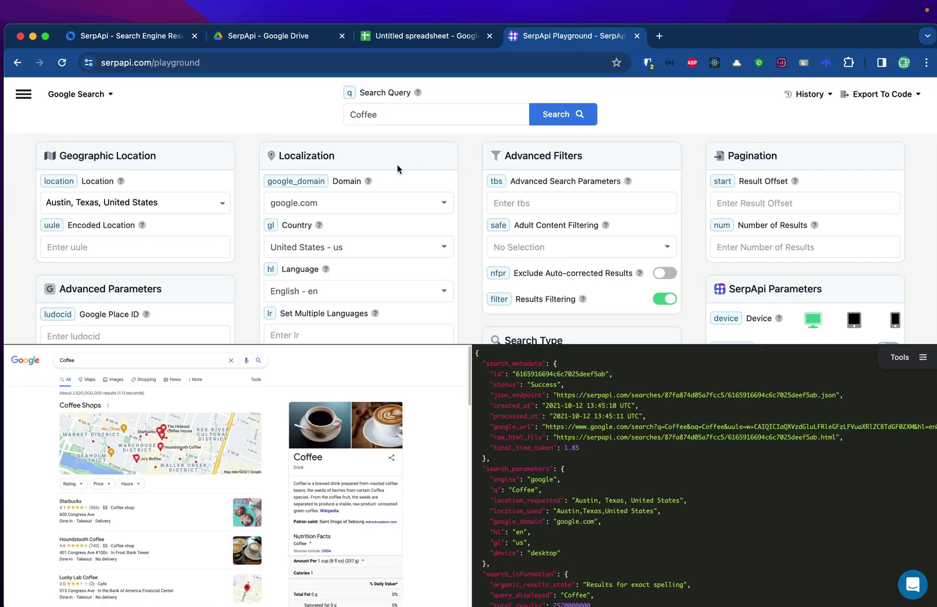
left_click(416, 107)
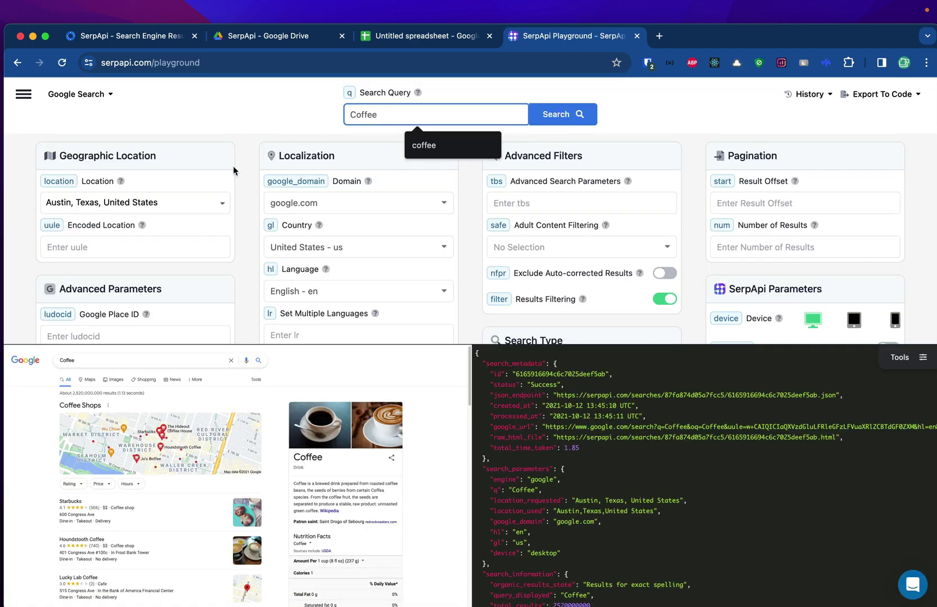
left_click(100, 102)
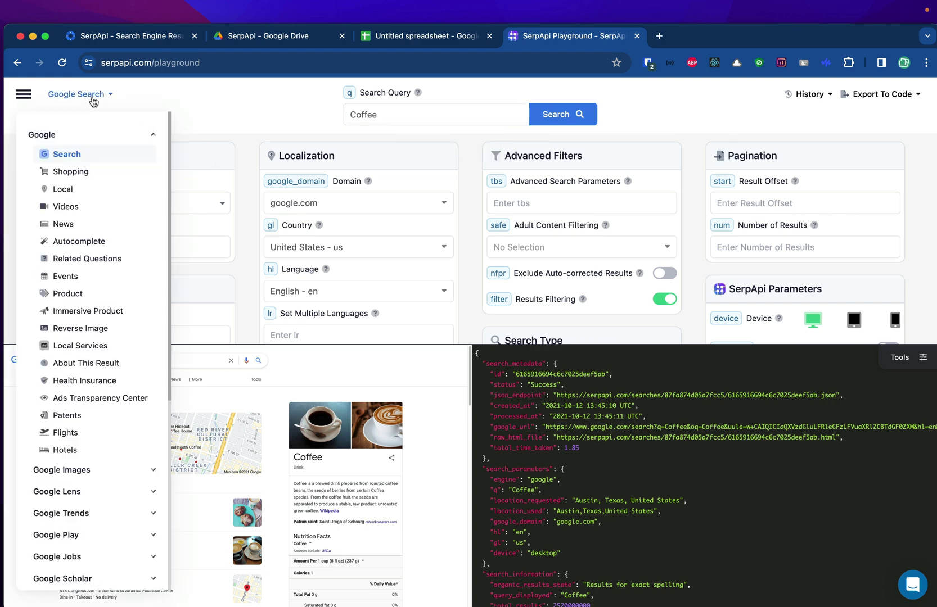
left_click(156, 94)
left_click(411, 117)
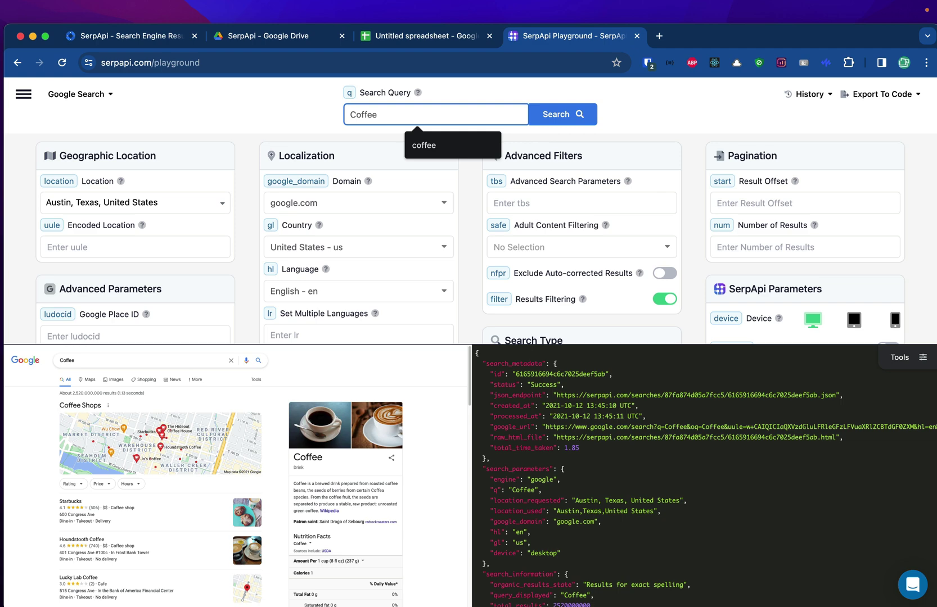
key("super+a")
type("keyboar")
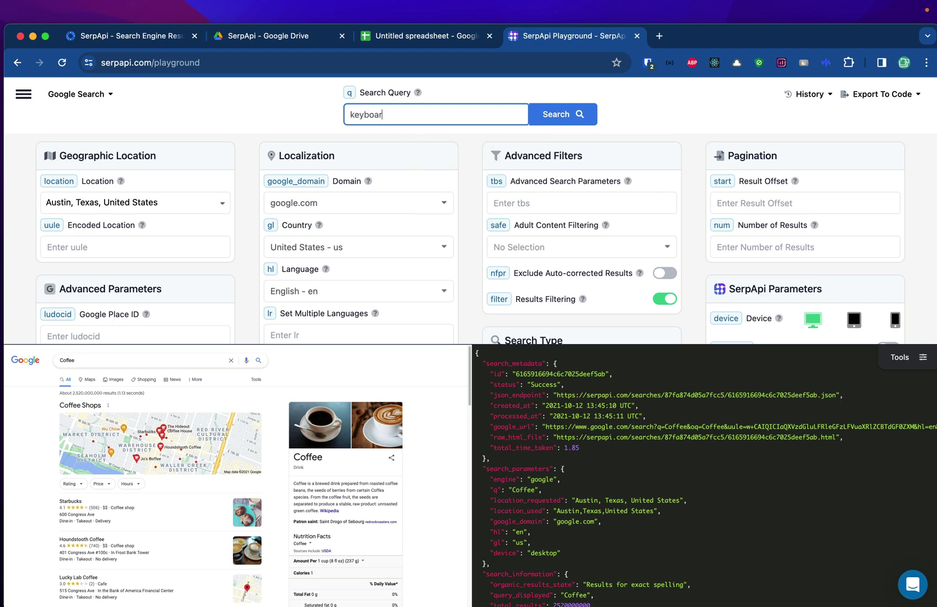
type("d")
key("Return")
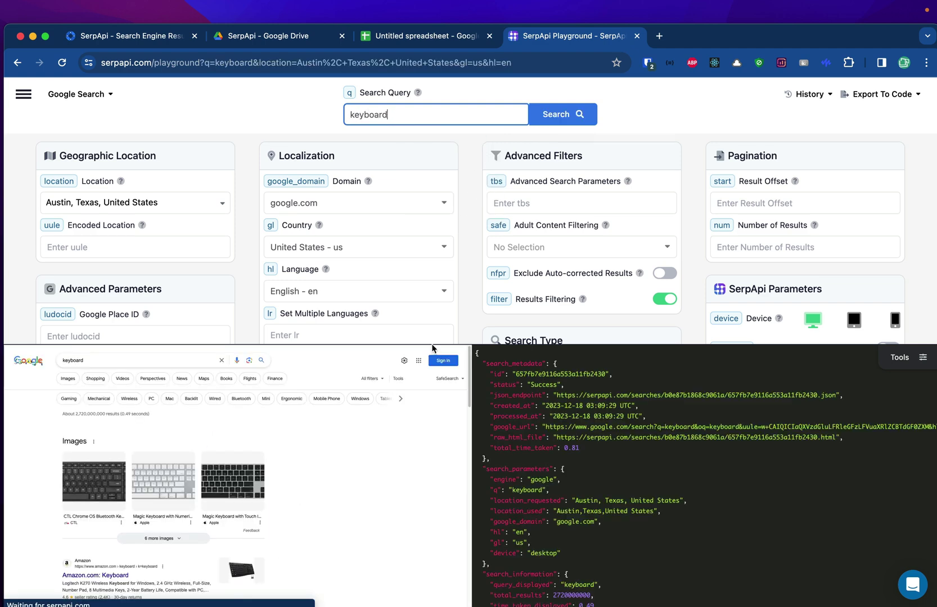
scroll(337, 366, "down", 3)
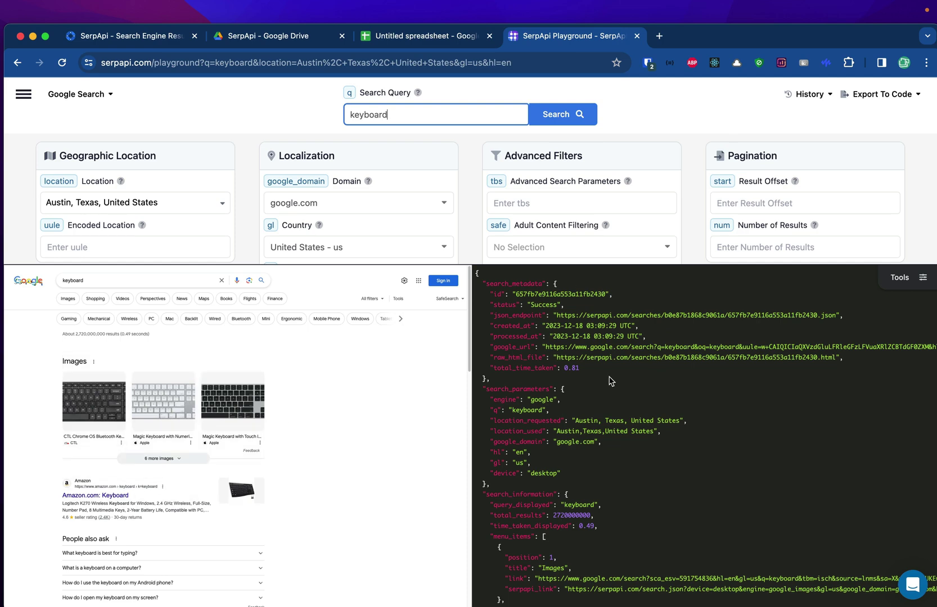
scroll(611, 412, "down", 8)
scroll(611, 414, "up", 8)
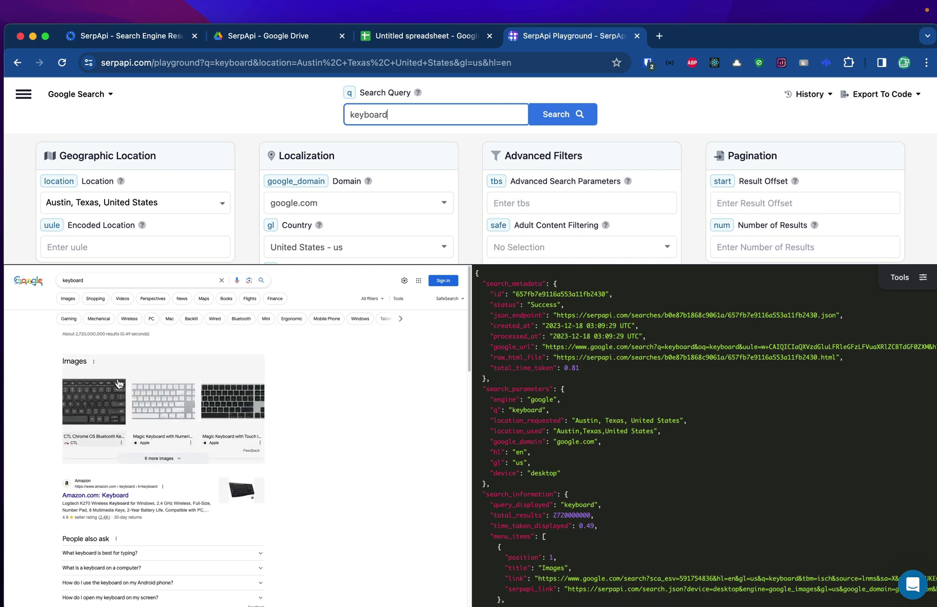
left_click(101, 393)
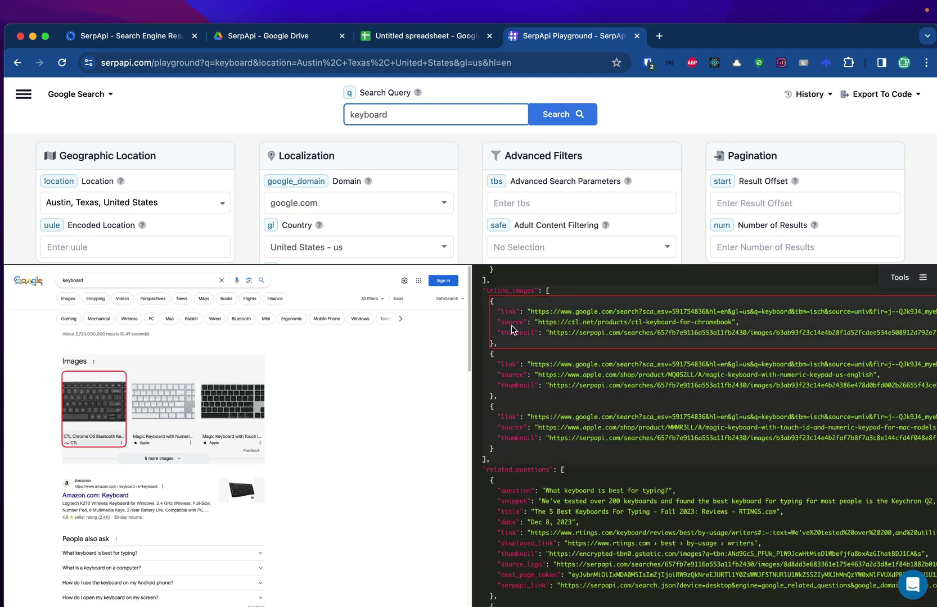
scroll(163, 388, "down", 3)
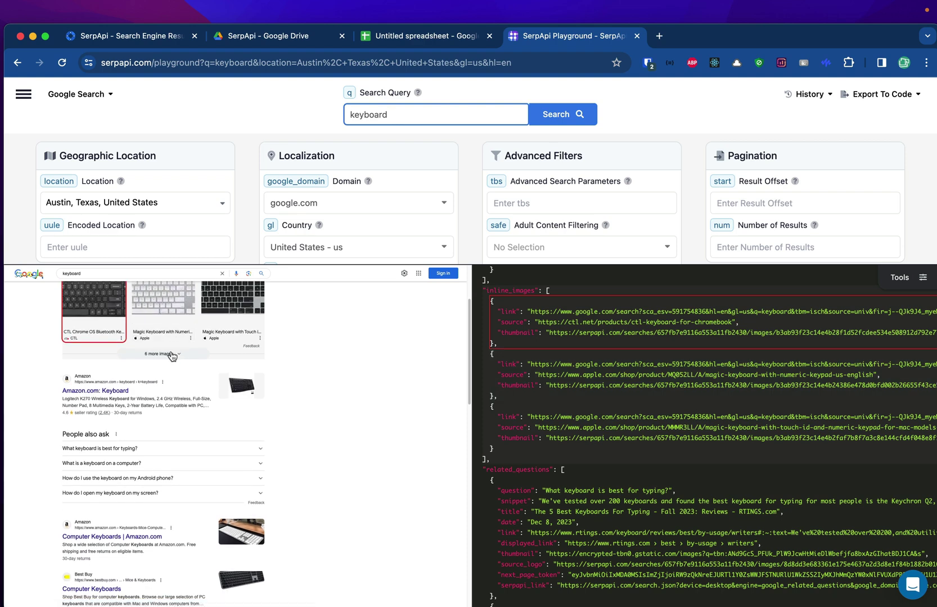
mouse_move(168, 386)
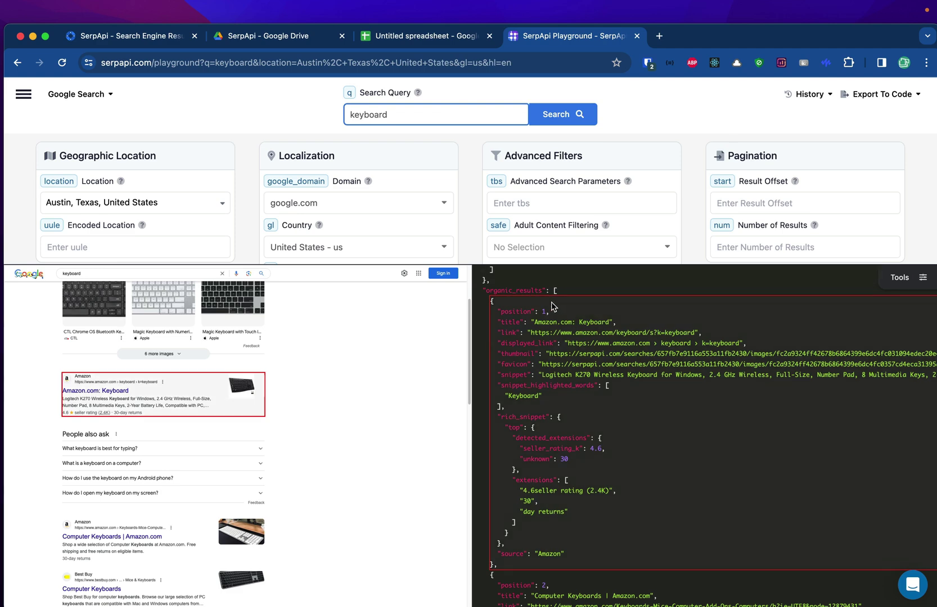
scroll(569, 305, "up", 5)
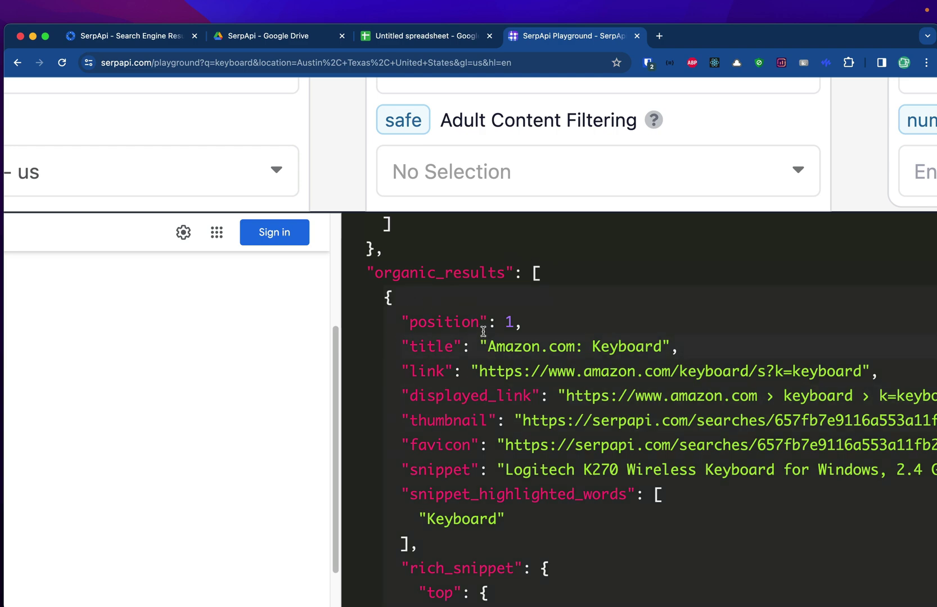
scroll(472, 344, "down", 2)
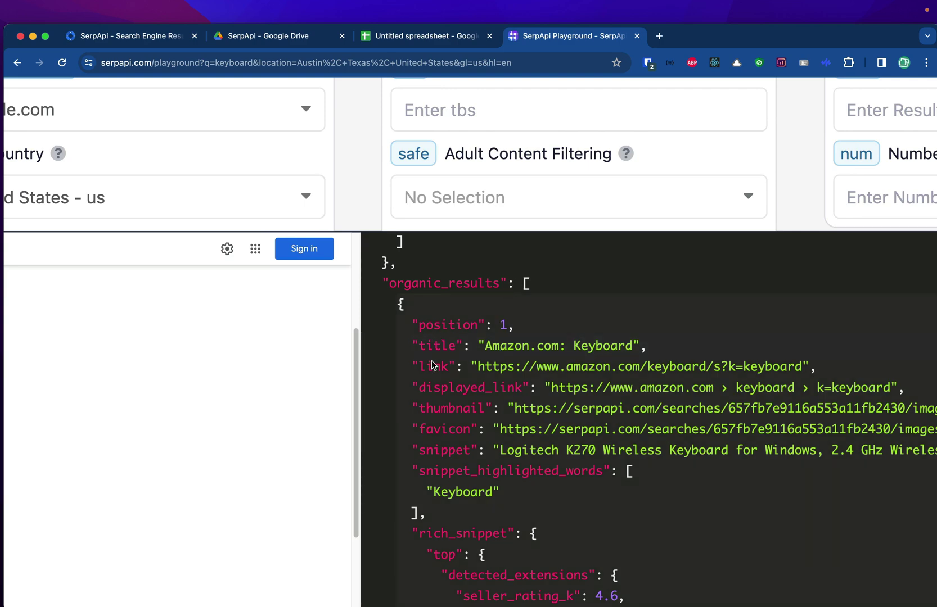
scroll(443, 358, "down", 3)
scroll(449, 354, "down", 3)
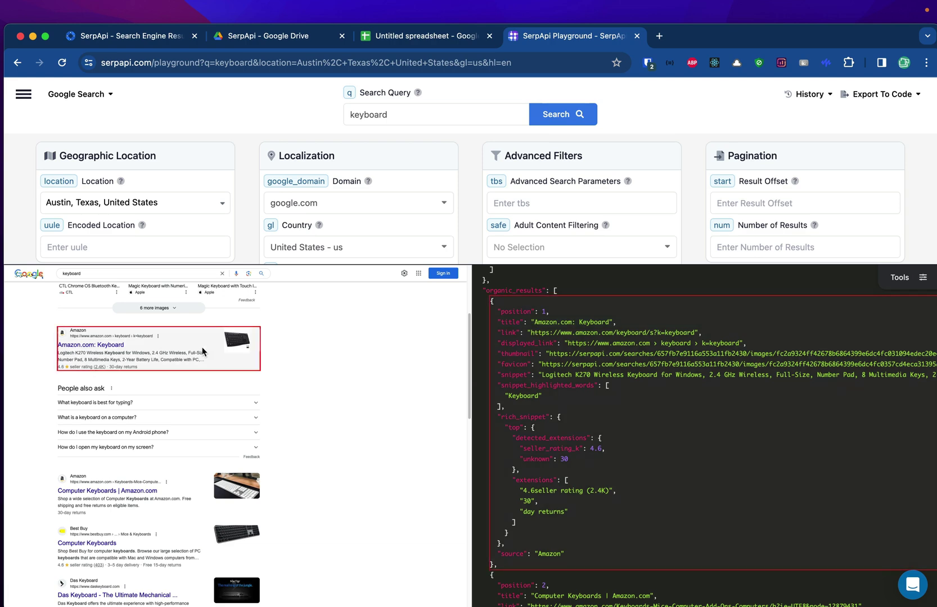
mouse_move(161, 496)
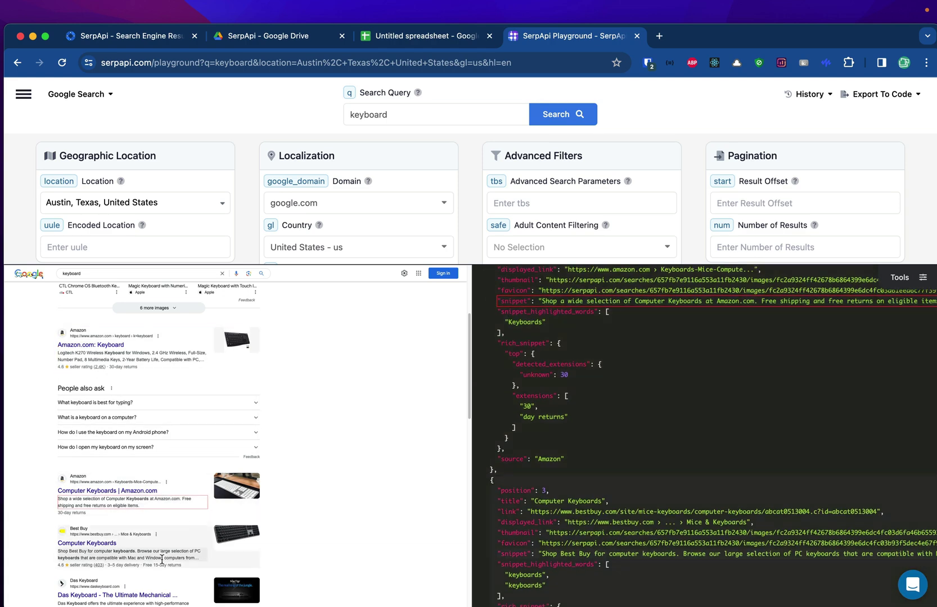
scroll(629, 344, "up", 5)
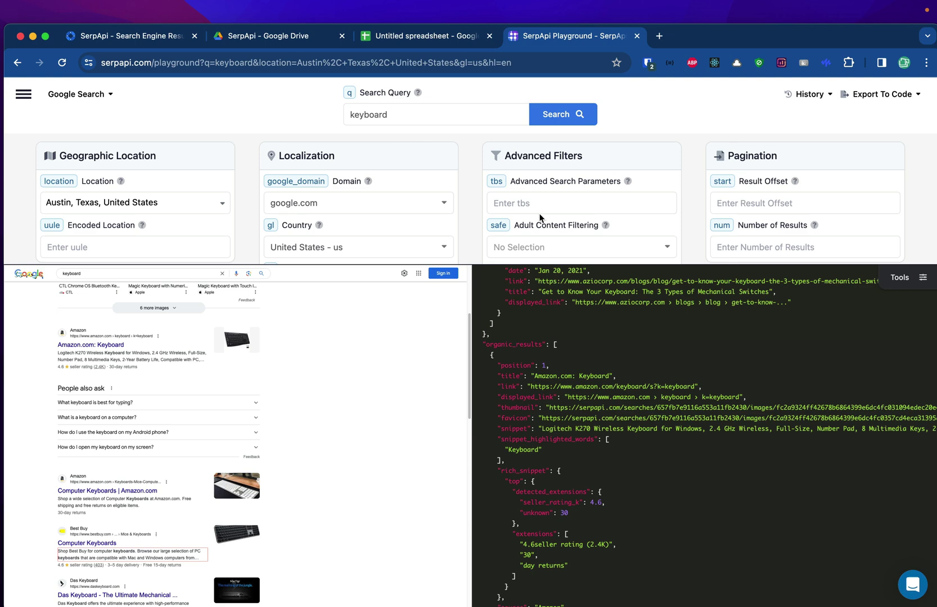
Step: Export the keyboard search as Google Sheets code and select the =SERPAPI_RESULT formula line
left_click(881, 95)
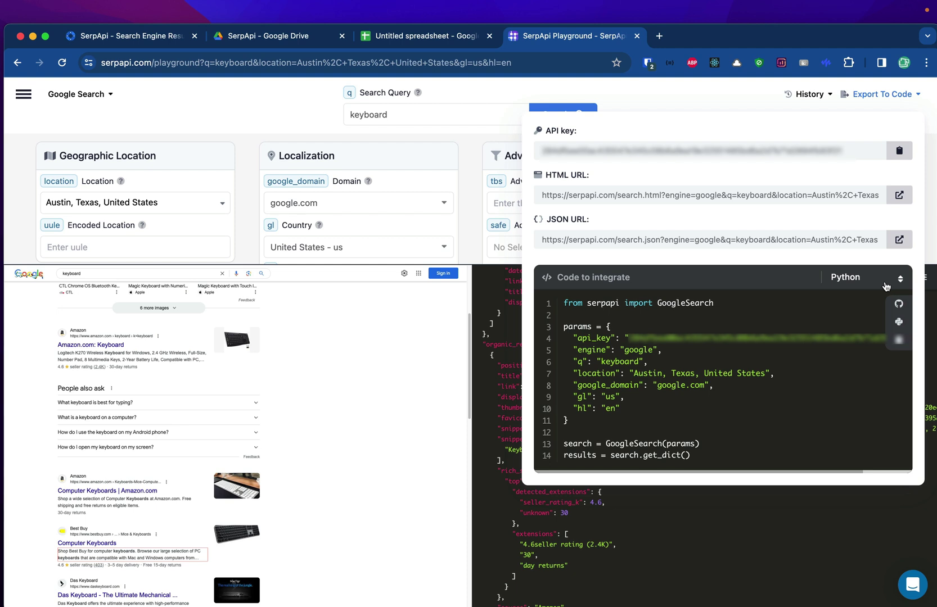
left_click(885, 287)
left_click(863, 378)
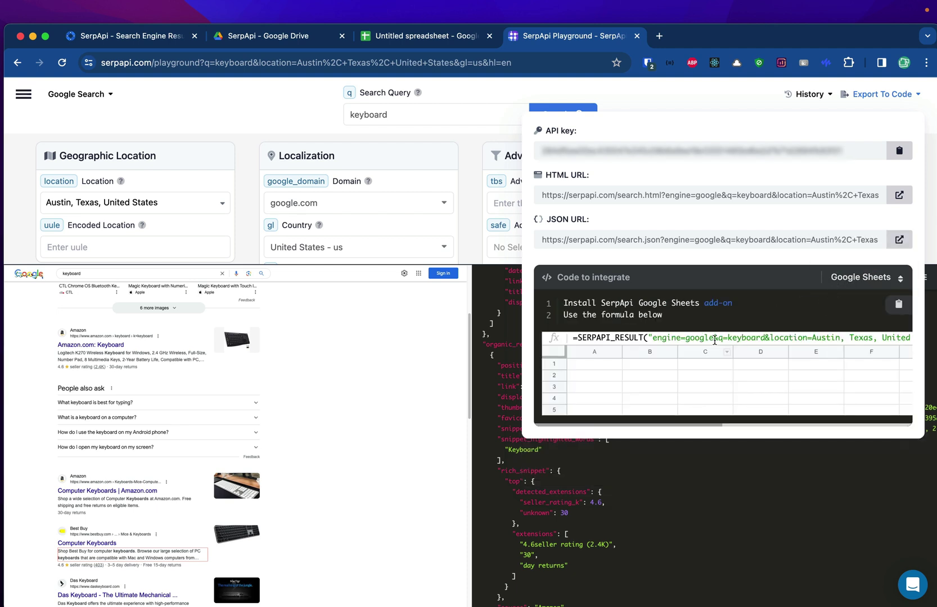
triple_click(714, 339)
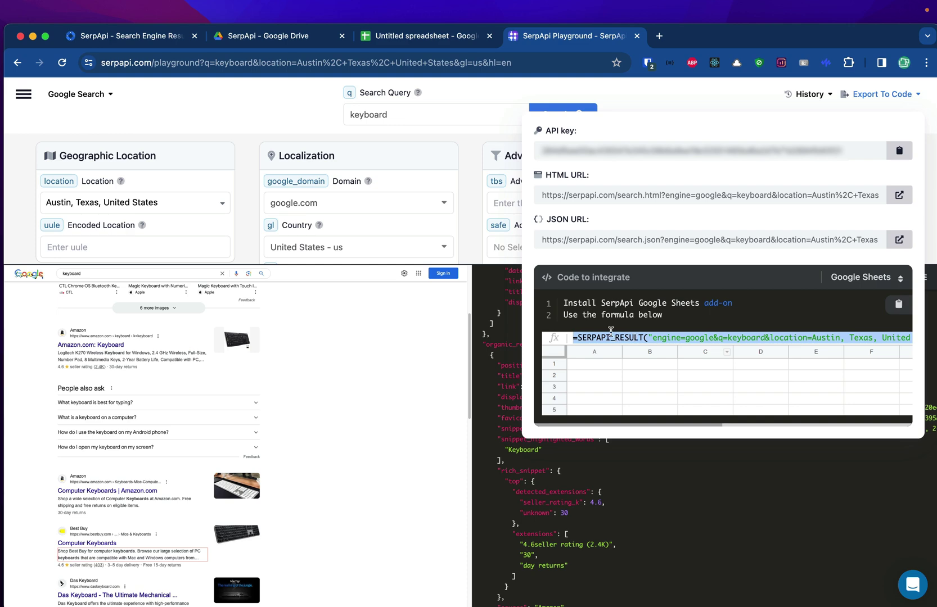
Step: Paste the SERPAPI_RESULT formula into B2, zoom in, and select B2 to inspect it
key("ctrl+shift+Tab")
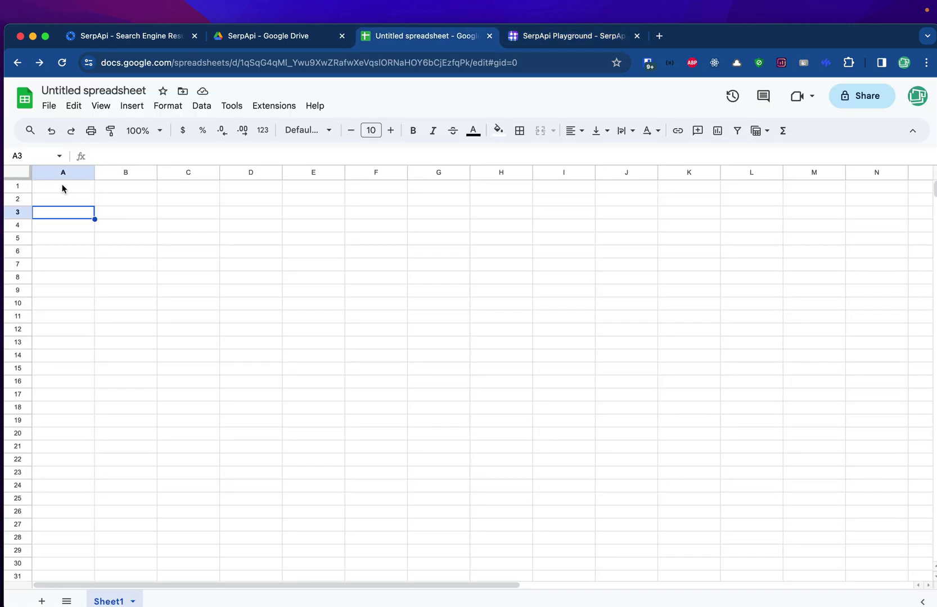
double_click(102, 199)
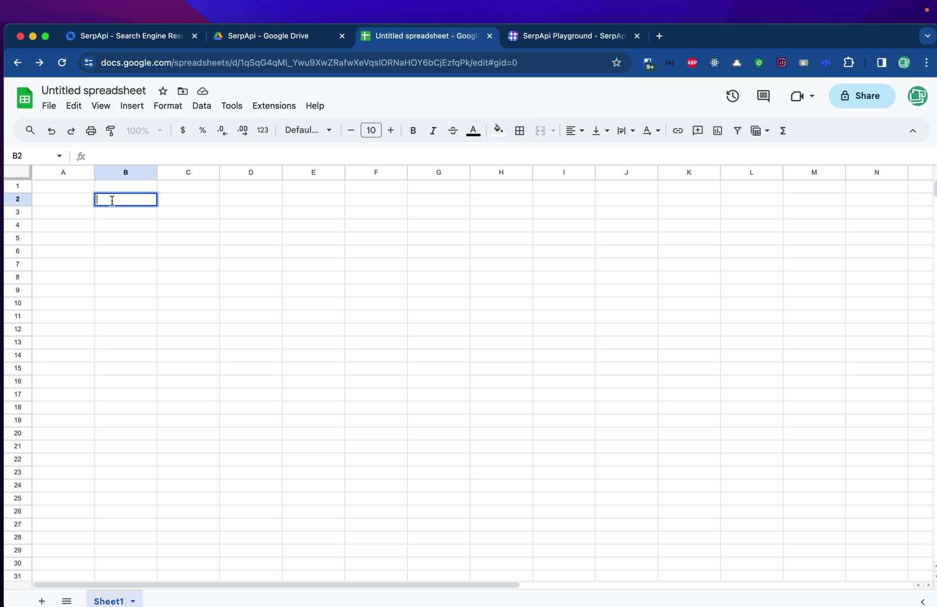
type("=SERPAPI_RESULT(\"engine=google&q=keyboard&location=Austin, Texas, United States&google_domain=google.com&gl=us&hl=en\", \"suggestions.0.value\")")
key("Return")
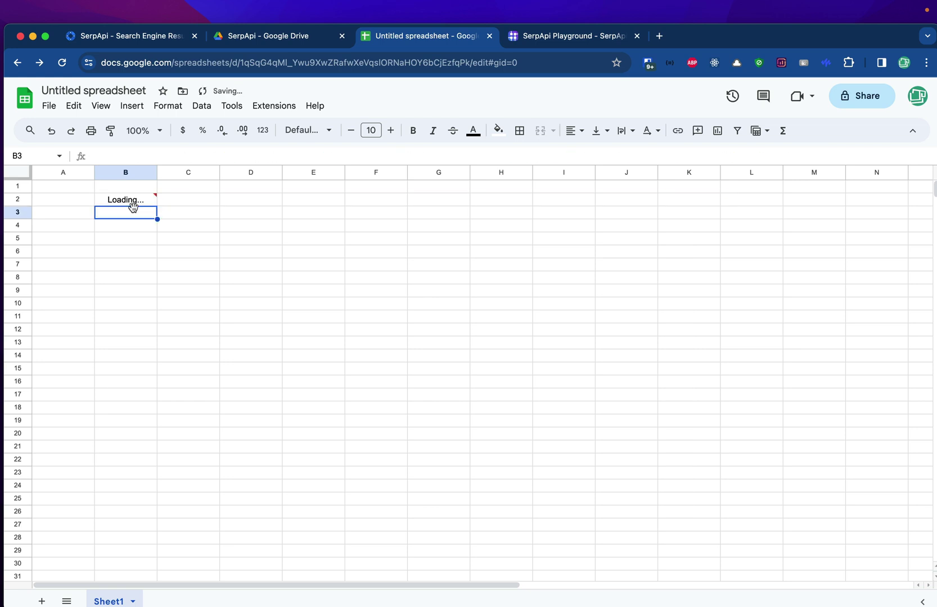
key("cmd+plus")
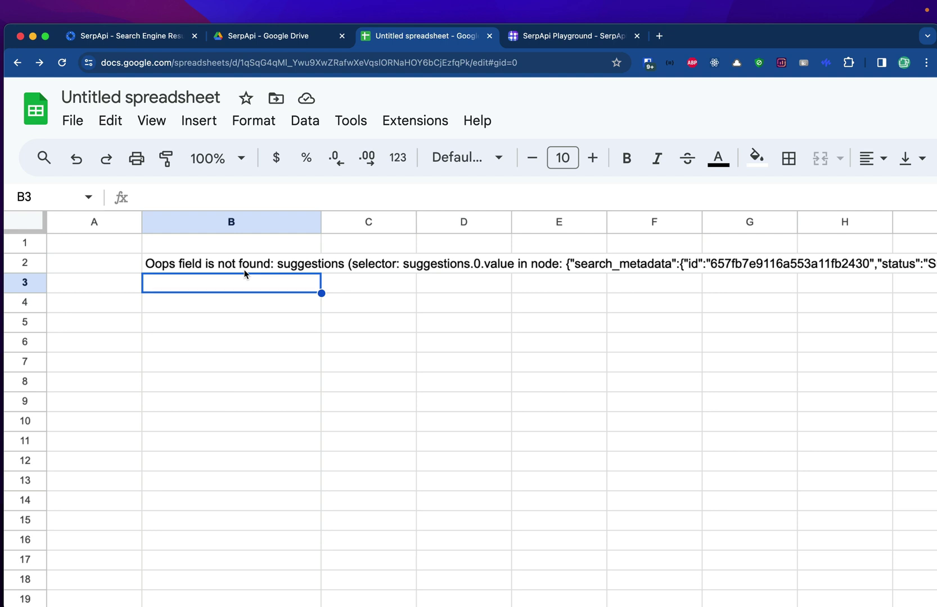
left_click(243, 263)
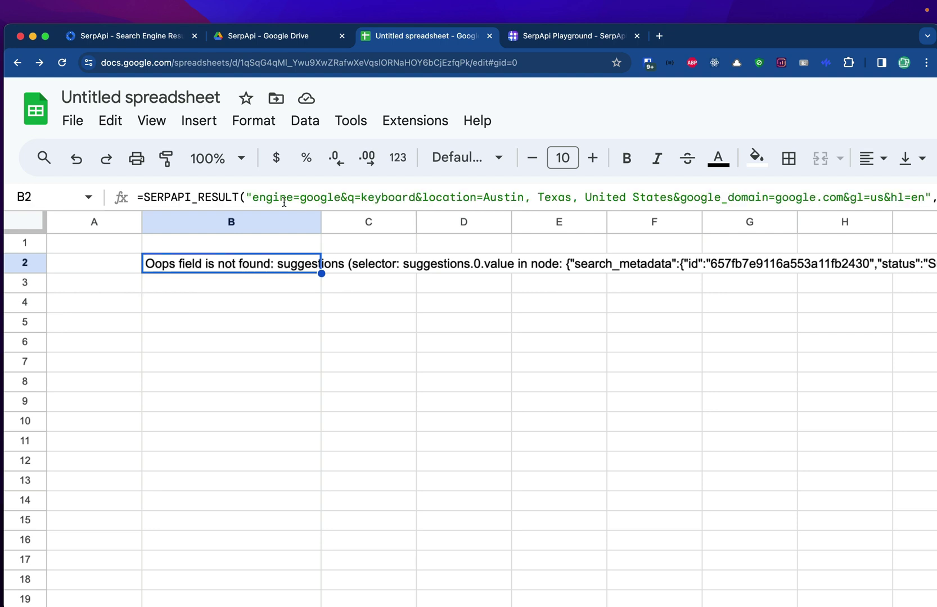
Step: Review B2's formula, highlighting its query-string and suggestions.0.value field arguments
scroll(284, 203, "right", 6)
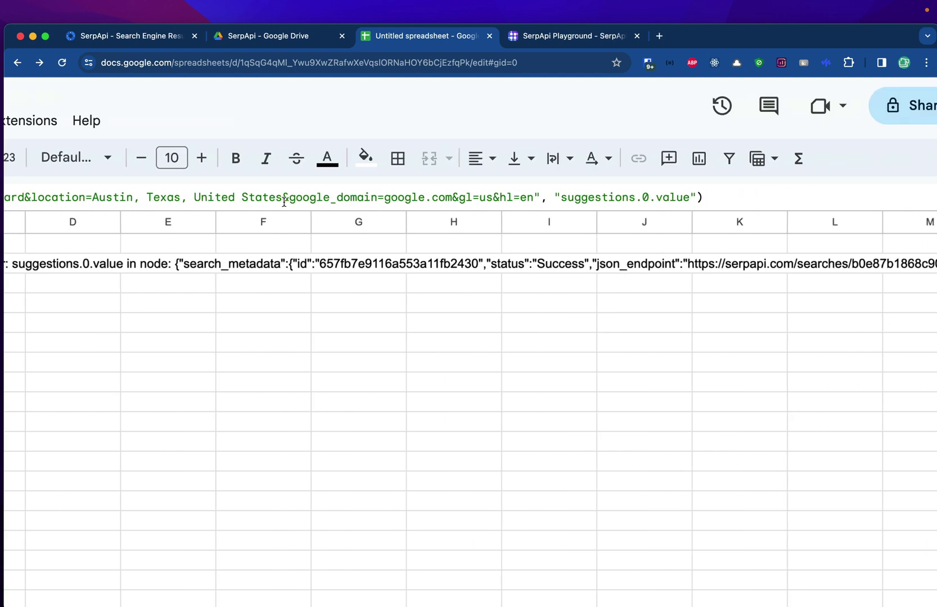
scroll(284, 203, "left", 6)
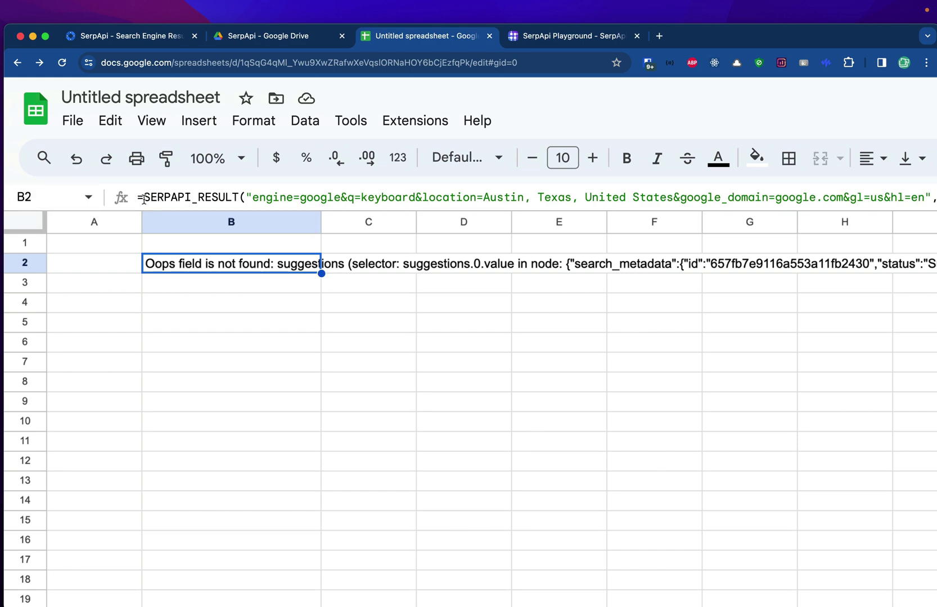
scroll(144, 199, "up", 5)
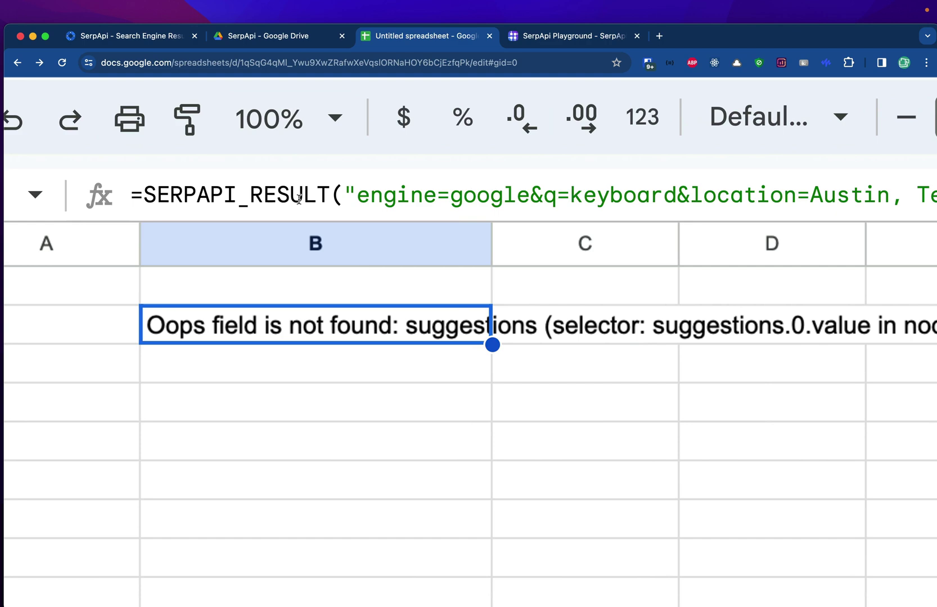
scroll(298, 197, "down", 3)
scroll(298, 198, "right", 8)
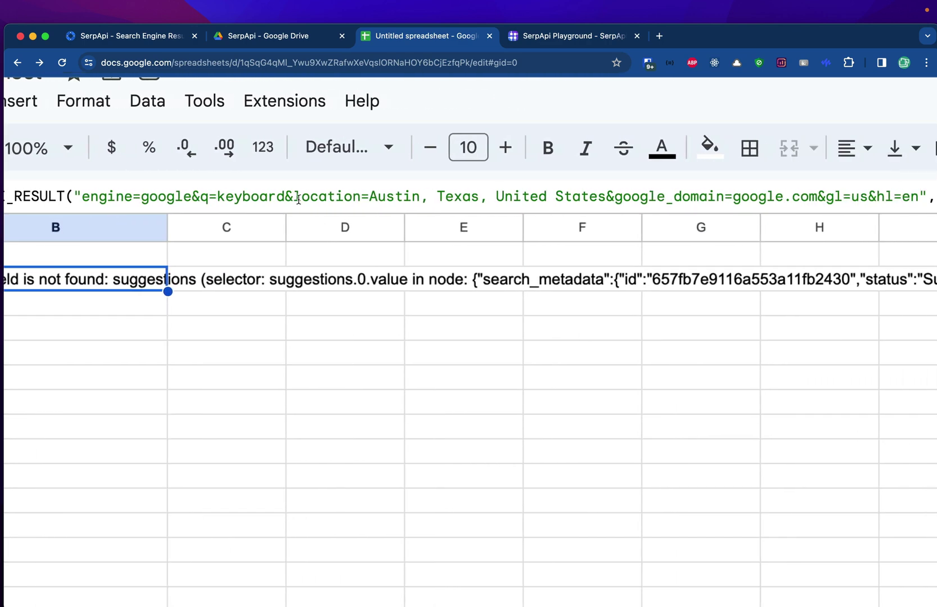
scroll(298, 198, "down", 3)
left_click(145, 177)
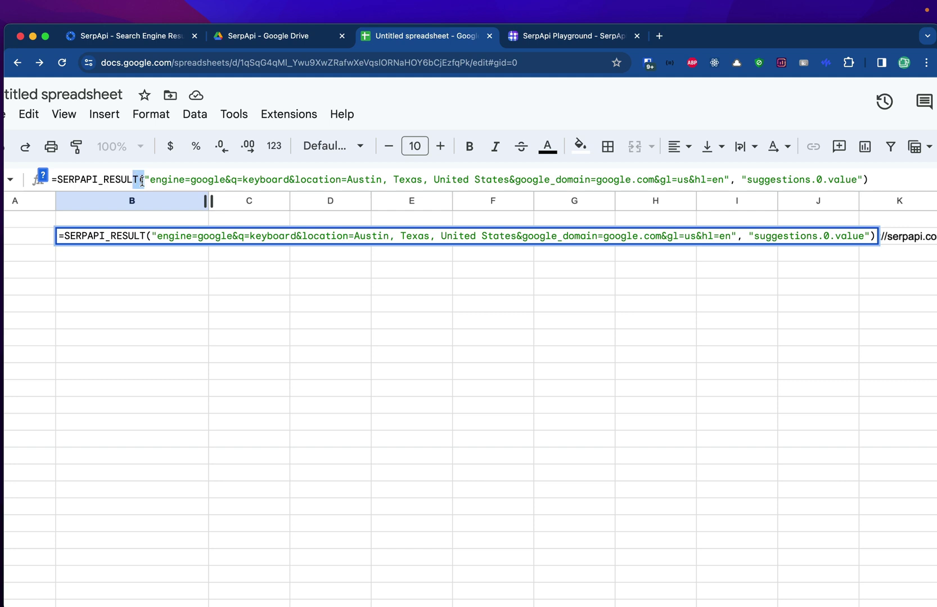
mouse_move(144, 179)
left_mouse_down()
mouse_move(730, 183)
mouse_move(410, 203)
mouse_move(144, 182)
left_mouse_up()
left_click(735, 181)
double_click(760, 184)
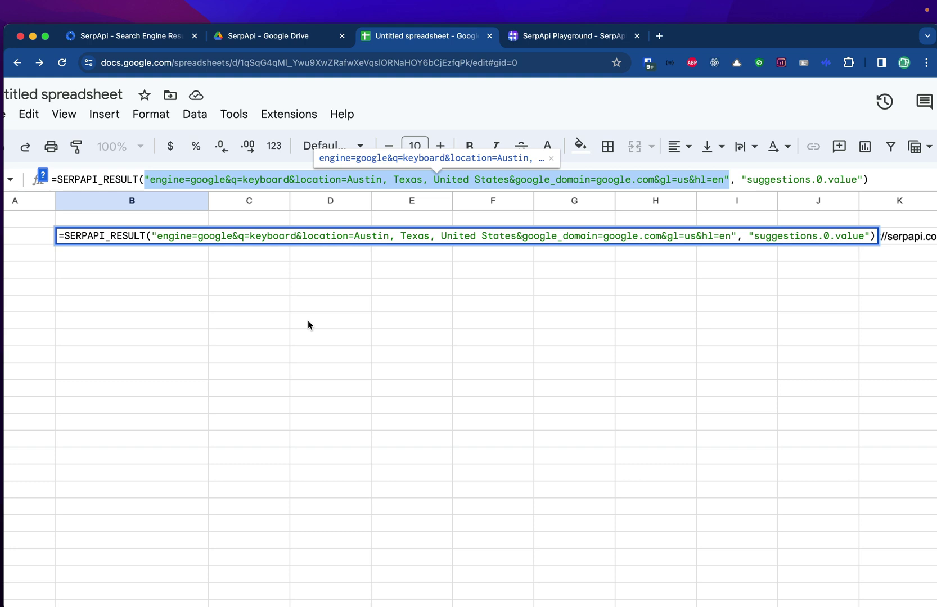
left_click(257, 180)
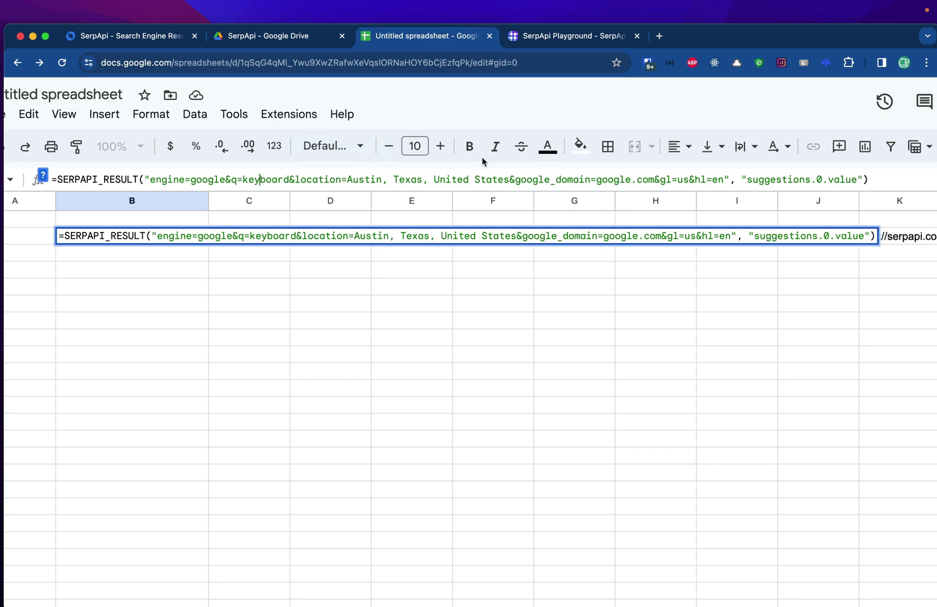
Step: Compare the formula's field path with the Playground JSON and select the organic_results key
left_click(555, 40)
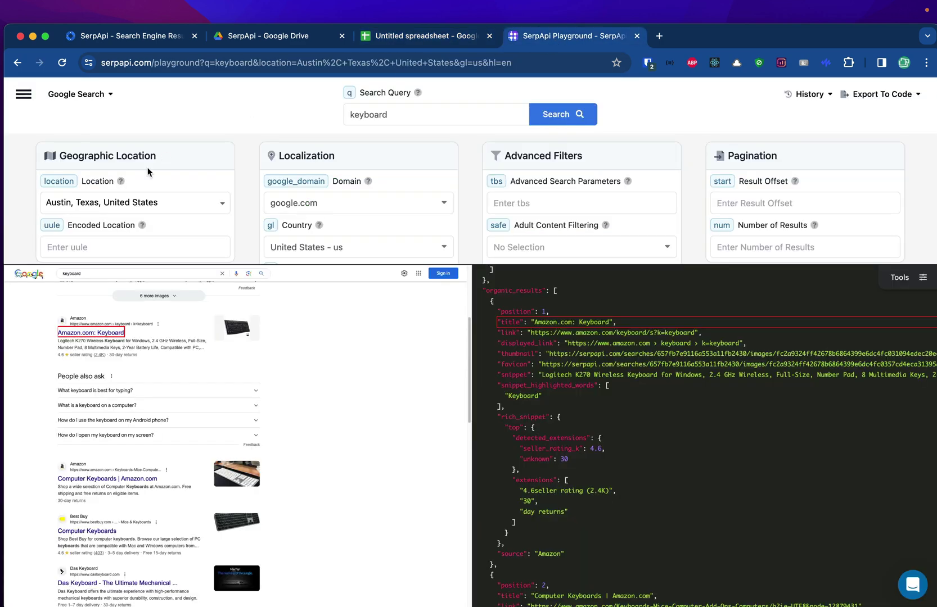
scroll(337, 141, "down", 1)
left_click(413, 39)
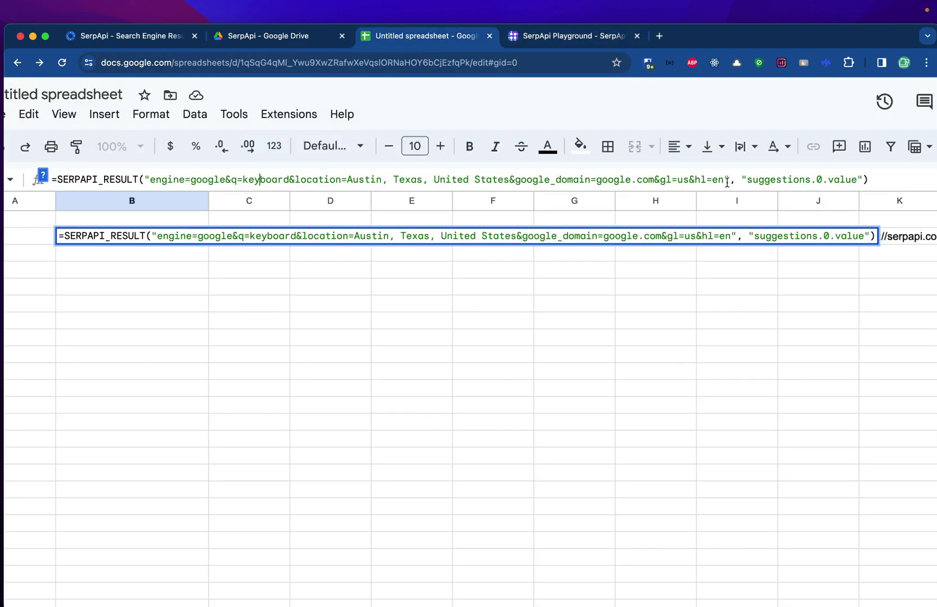
left_click_drag(740, 182, 862, 180)
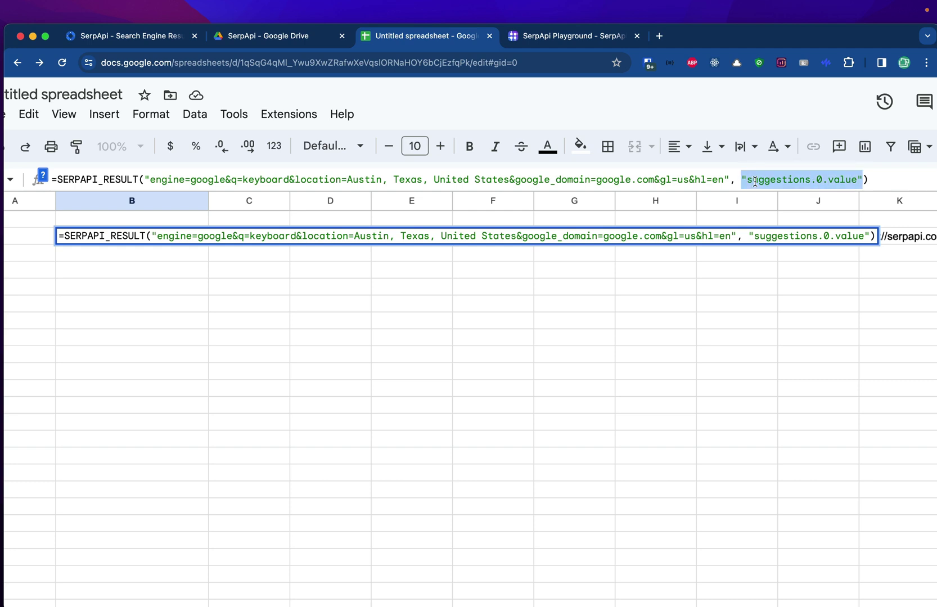
left_click(574, 36)
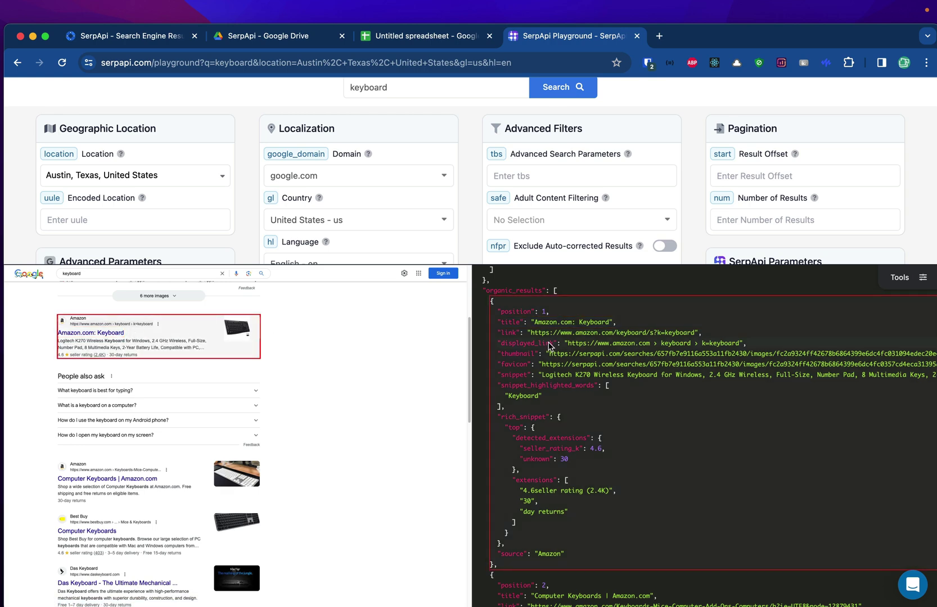
scroll(548, 346, "up", 5)
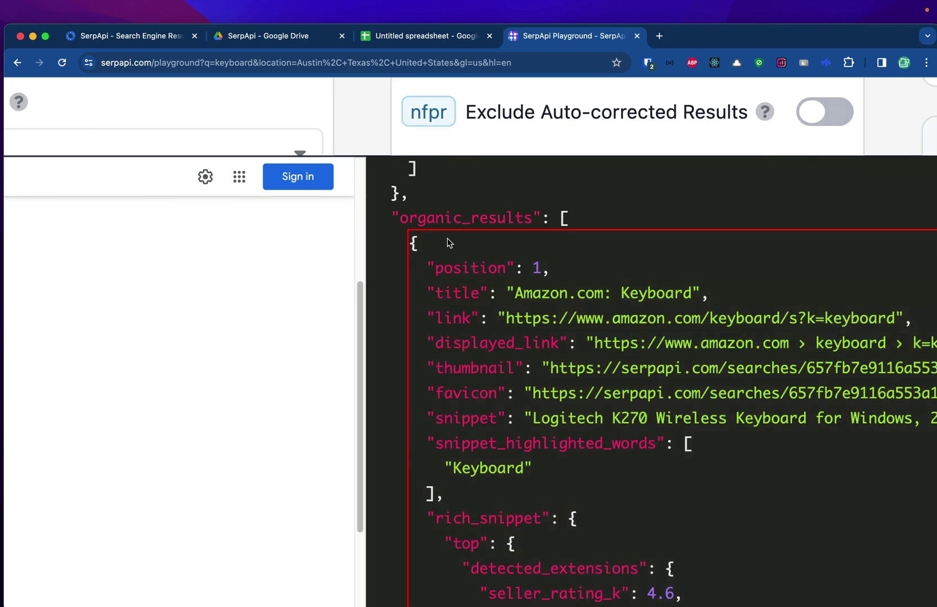
double_click(486, 218)
key("cmd+c")
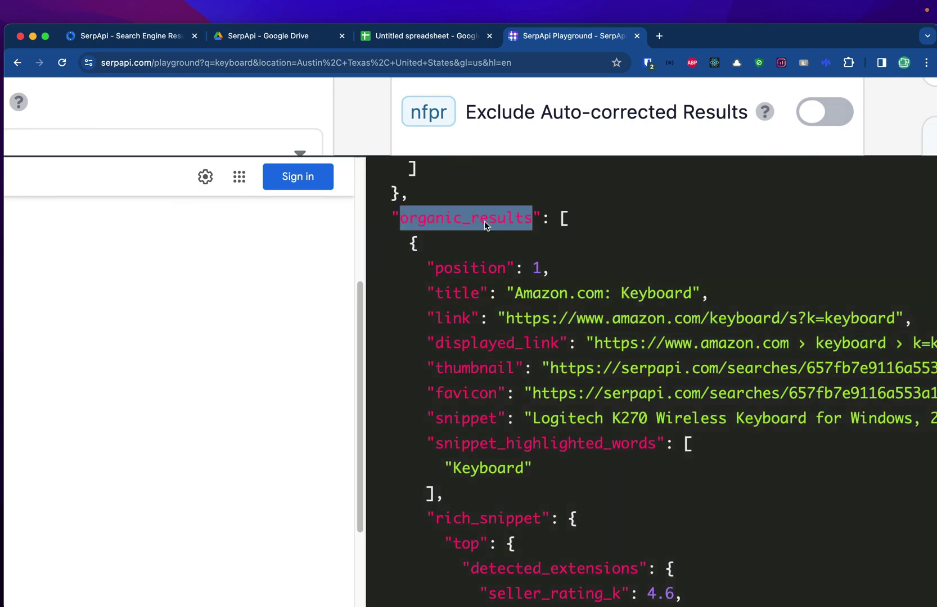
Step: Replace 'suggestions' with 'organic_results' in B2's formula field path
left_click(435, 38)
scroll(714, 182, "right", 2)
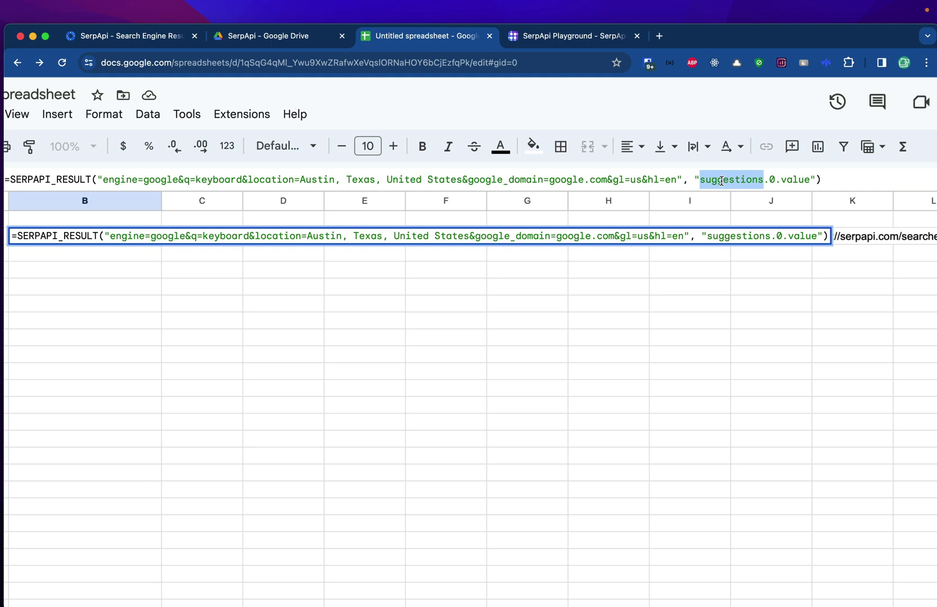
double_click(774, 180)
key("cmd+v")
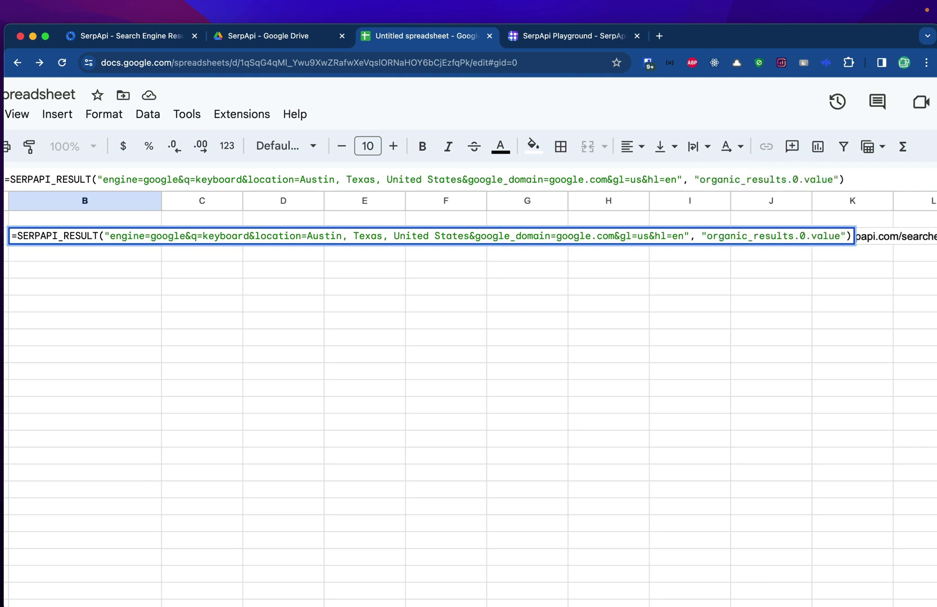
double_click(794, 179)
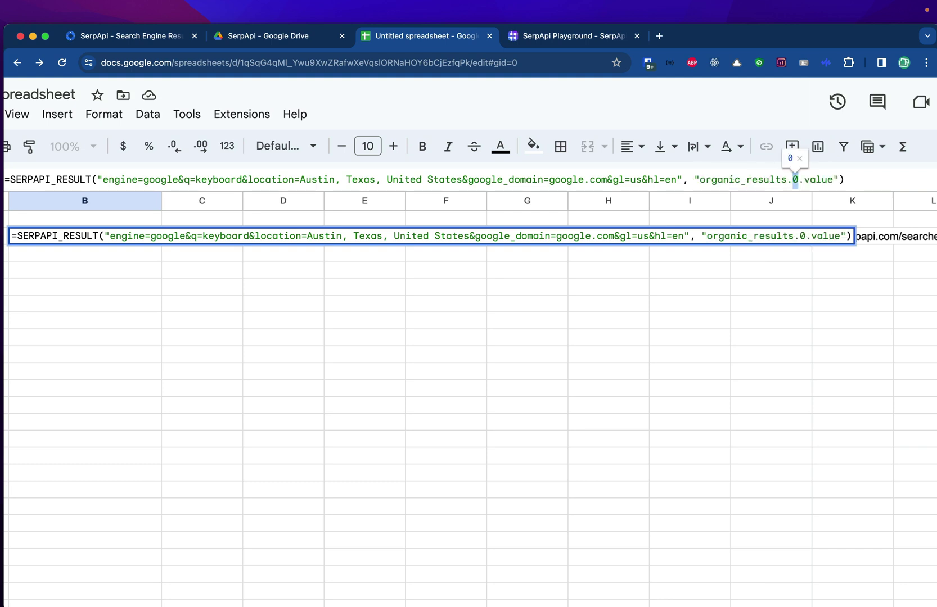
Step: Review the first organic result's keys in the Playground JSON
left_click(537, 38)
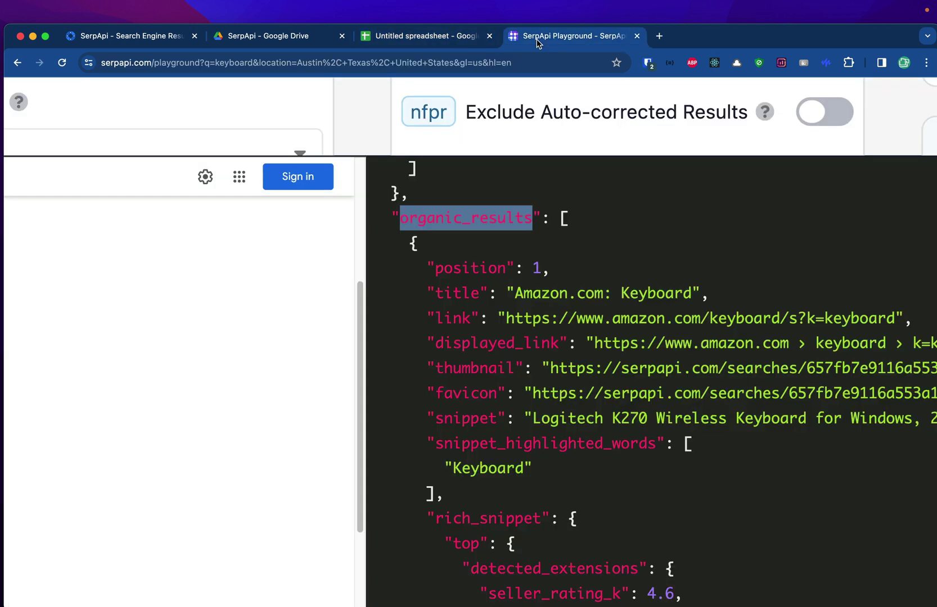
left_click(570, 226)
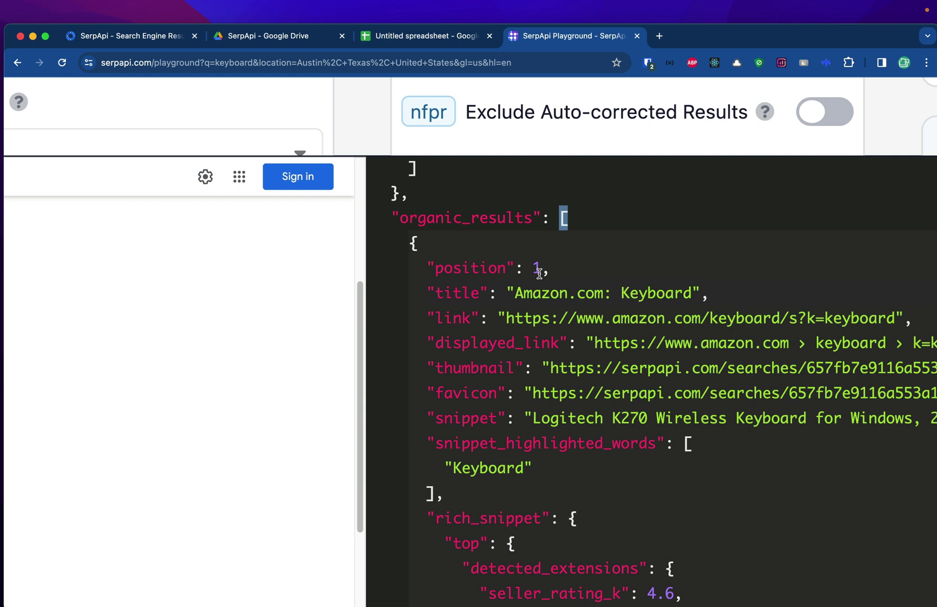
scroll(549, 434, "down", 2)
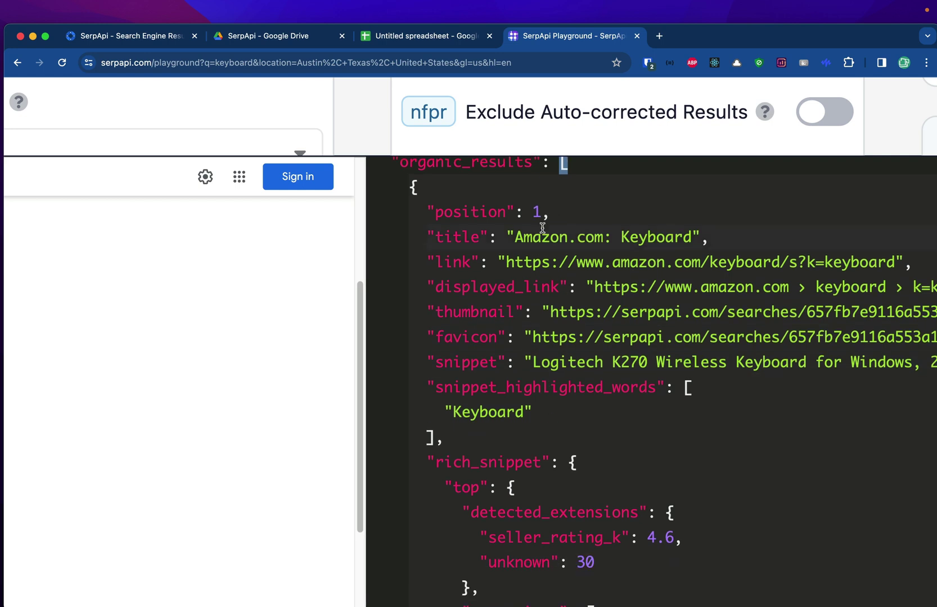
scroll(542, 228, "up", 2)
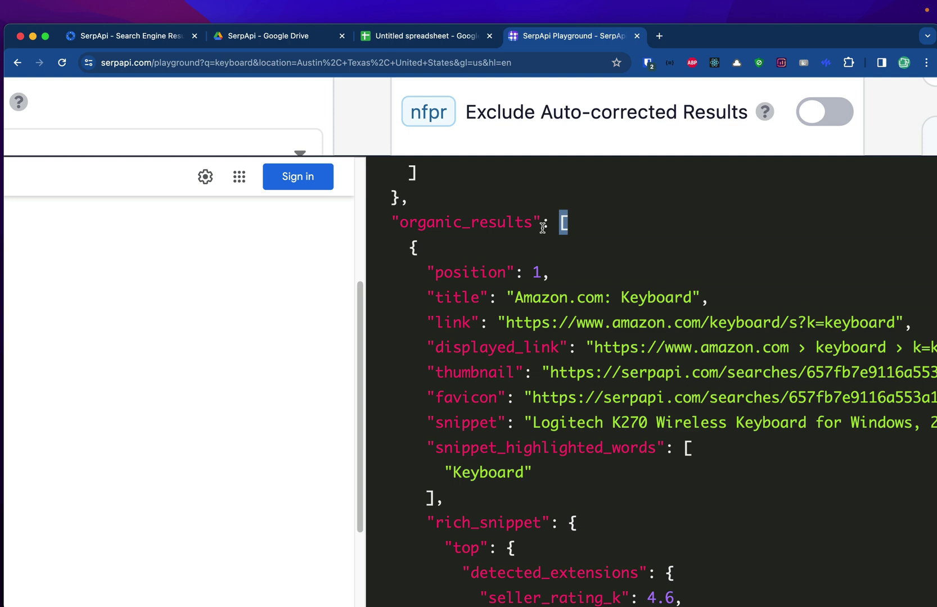
left_click(444, 35)
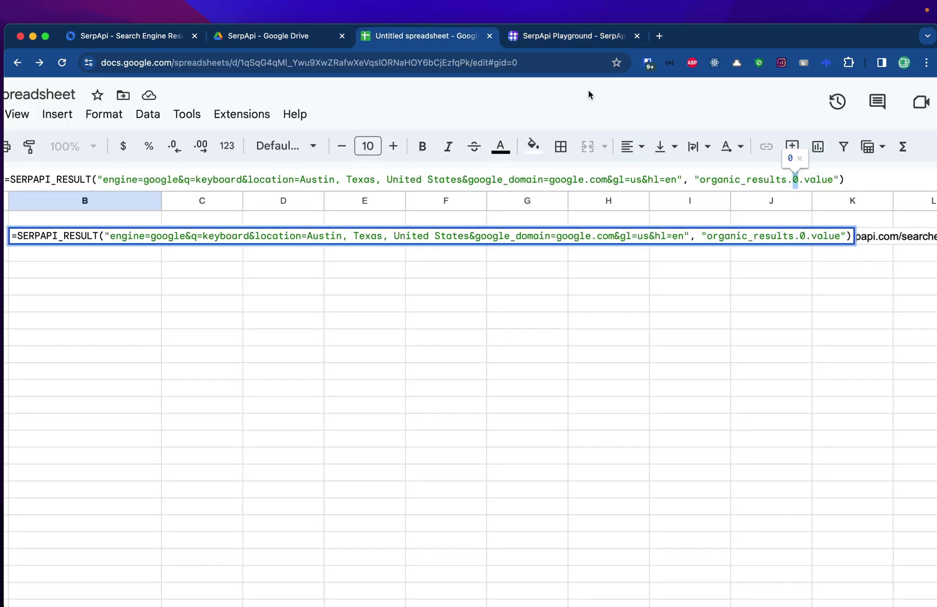
left_click(588, 37)
scroll(511, 300, "down", 1)
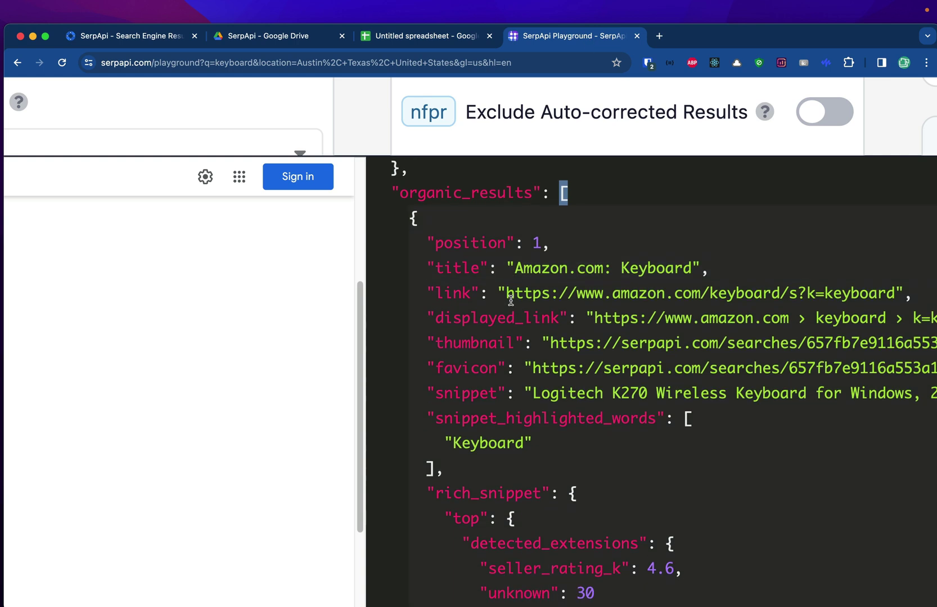
Step: Change B2's field path to organic_results.0.title so it shows 'Keyboard'
double_click(450, 267)
key("ctrl+c")
left_click(460, 43)
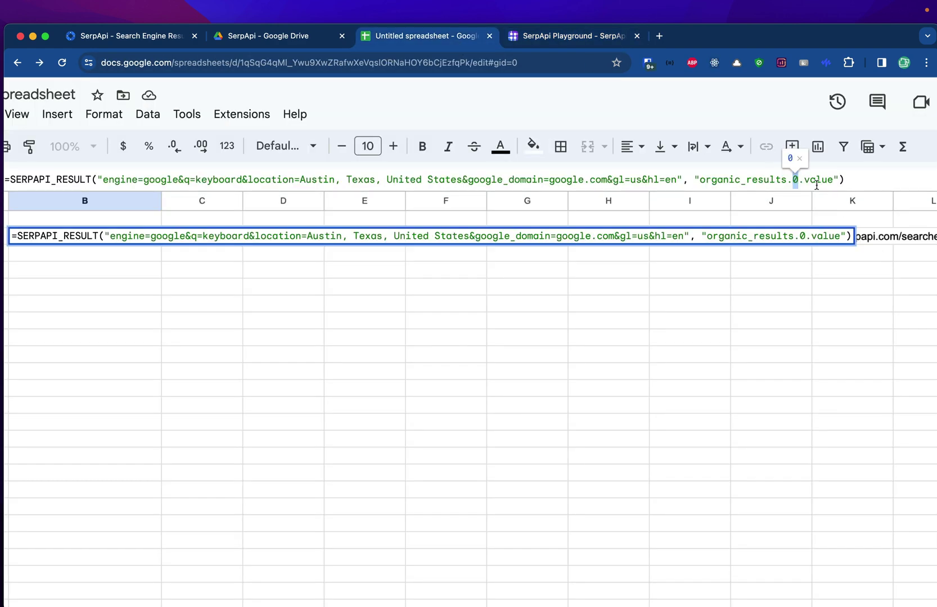
key("ctrl+shift+Right")
key("ctrl+v")
key("Left")
key("Left")
key("Left")
key("Left")
key("Left")
key("BackSpace")
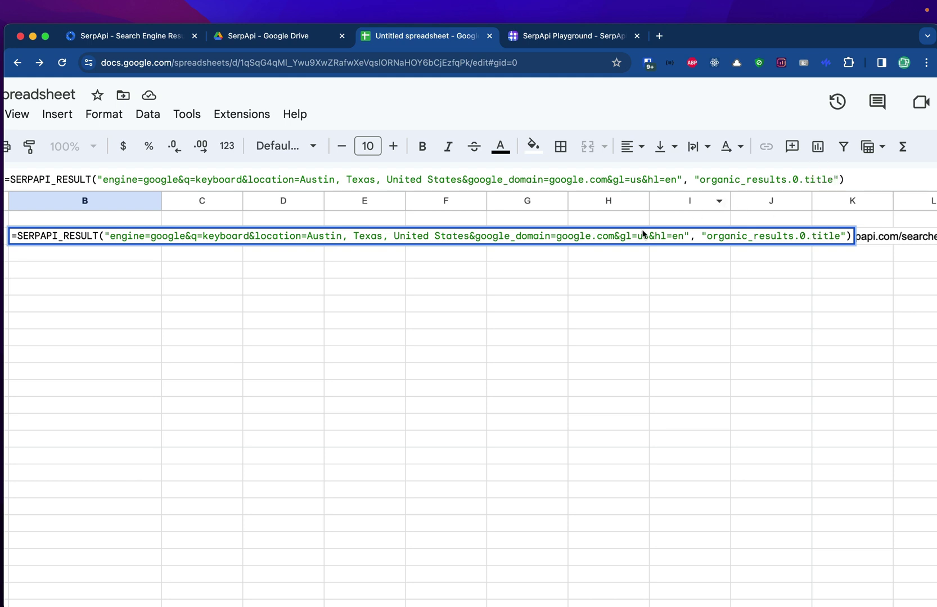
key("Return")
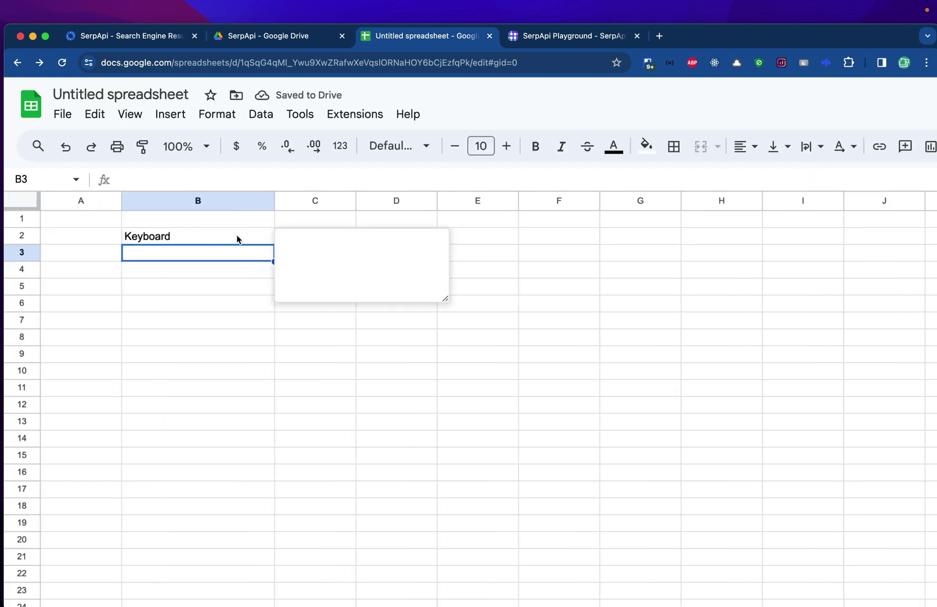
left_click(236, 235)
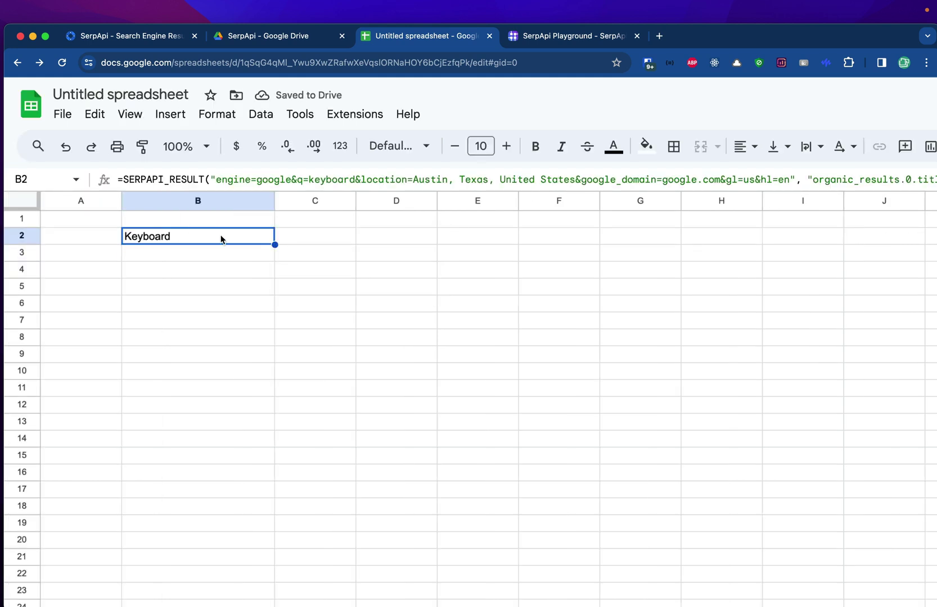
Step: Copy B2's formula into B3 with index 1 so it shows 'Computer Keyboards'
left_click(317, 185)
key("ctrl+a")
key("ctrl+c")
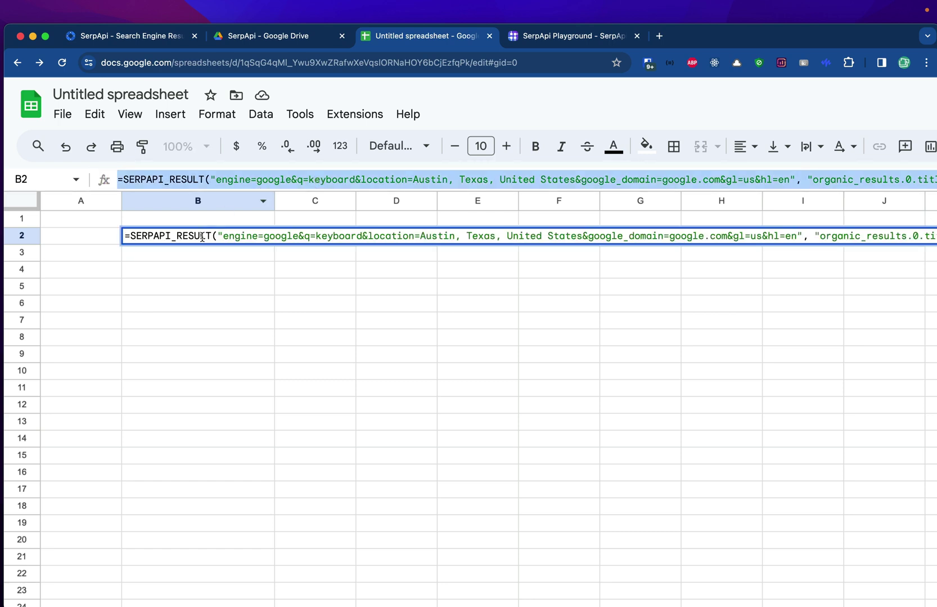
key("Return")
key("ctrl+v")
key("End")
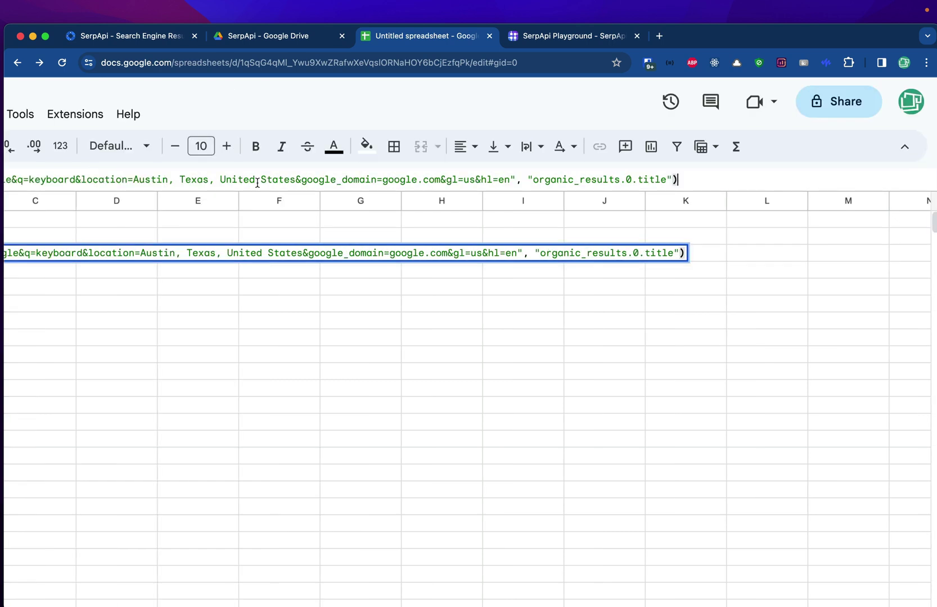
key("Left")
key("Left")
key("Left")
key("Left")
key("Left")
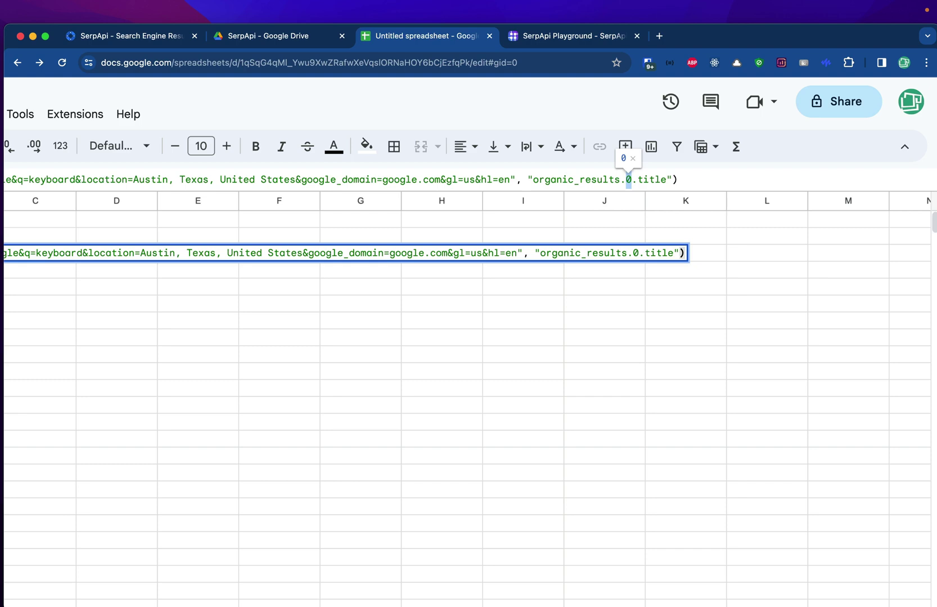
key("BackSpace")
type("1")
key("Return")
left_click(244, 252)
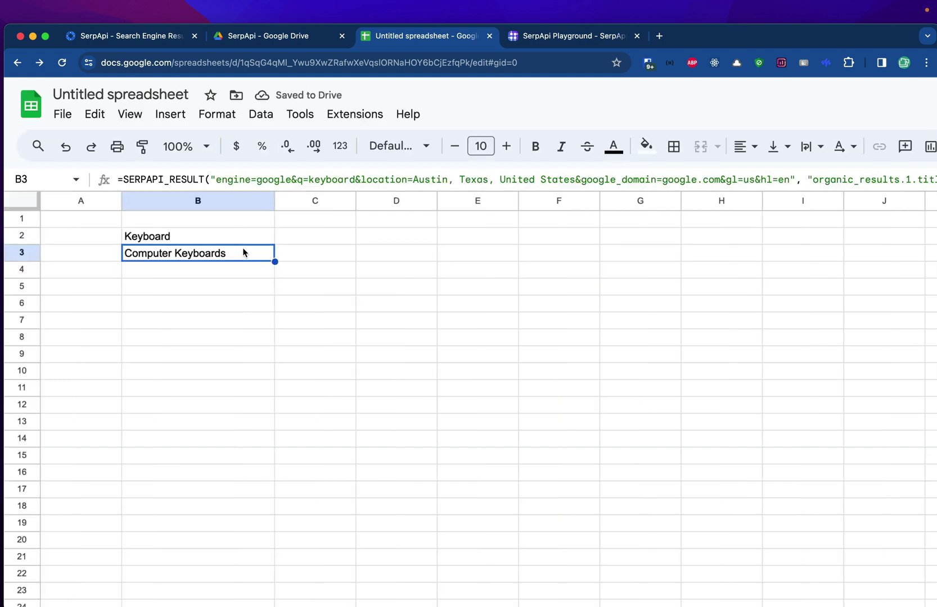
Step: Copy the second organic result's title from the Playground JSON for comparison
left_click(557, 37)
scroll(603, 298, "down", 10)
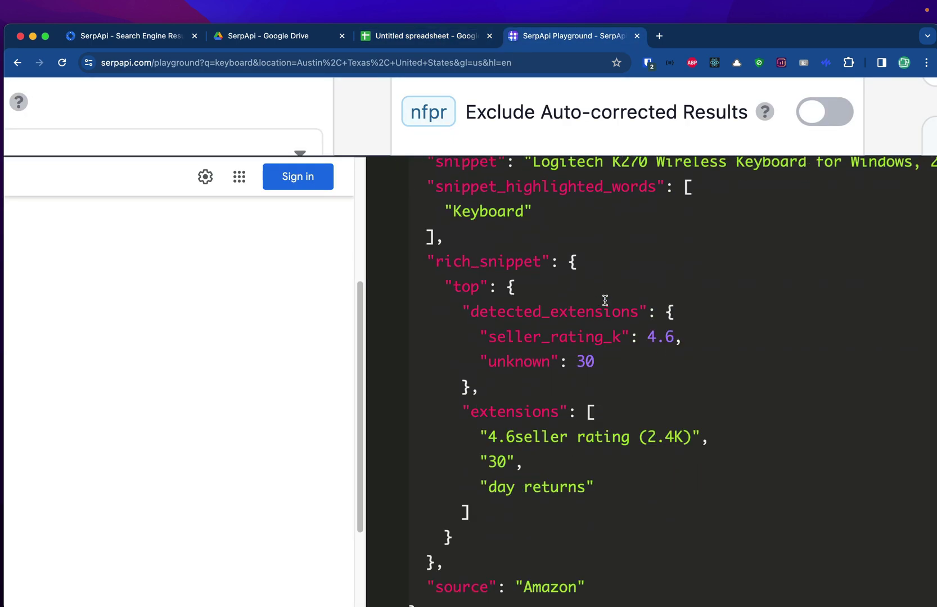
left_click_drag(682, 278, 512, 278)
key("super+c")
key("ctrl+shift+Tab")
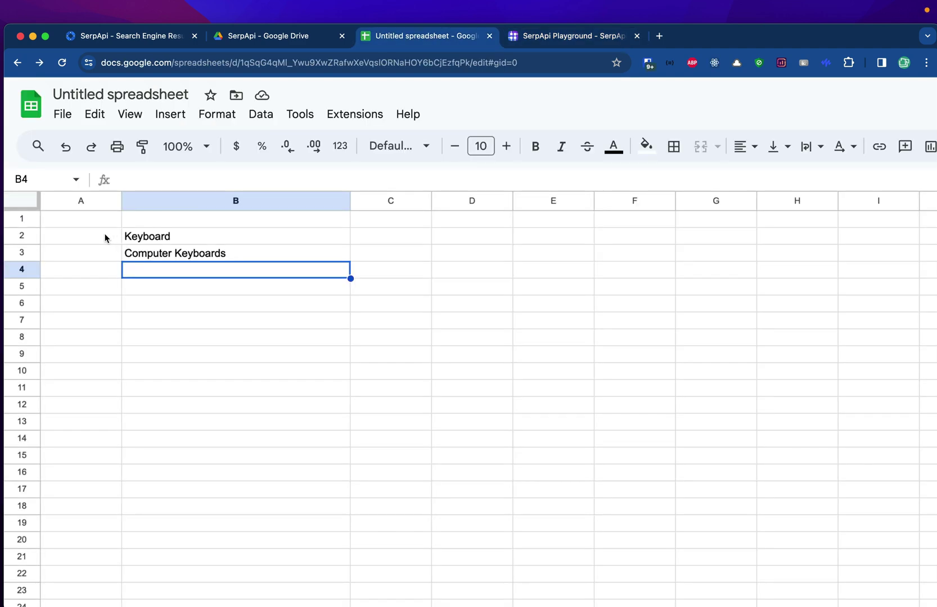
Step: Enter 0 in A2 and 1 in A3, then fill the sequence down to A7
double_click(95, 236)
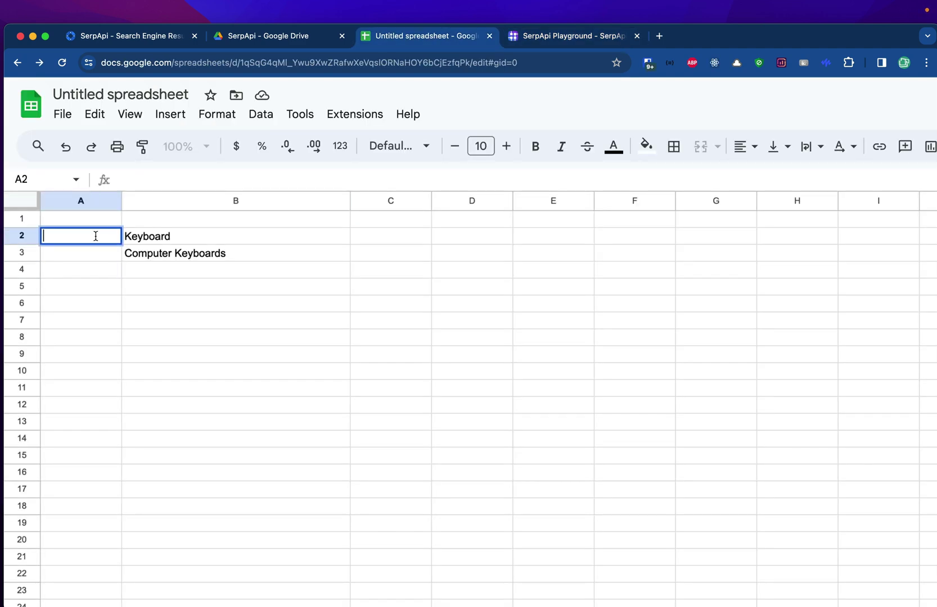
type("0")
key("Return")
double_click(95, 251)
type("1")
left_click(100, 240)
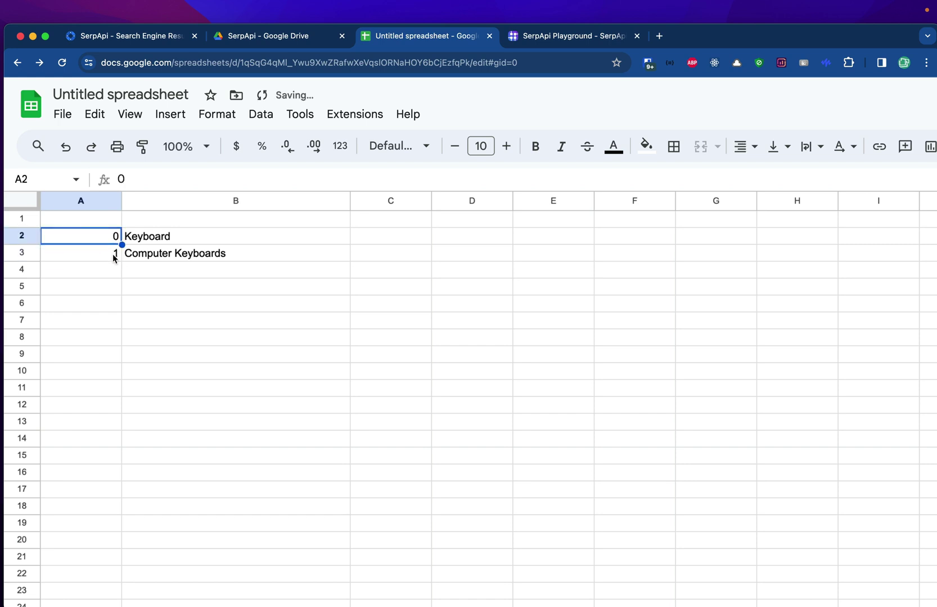
left_click(113, 258, "shift")
left_click_drag(122, 263, 119, 328)
Step: Find the hard-coded result index 0 in B2's title formula, leaving it unchanged
left_click(136, 239)
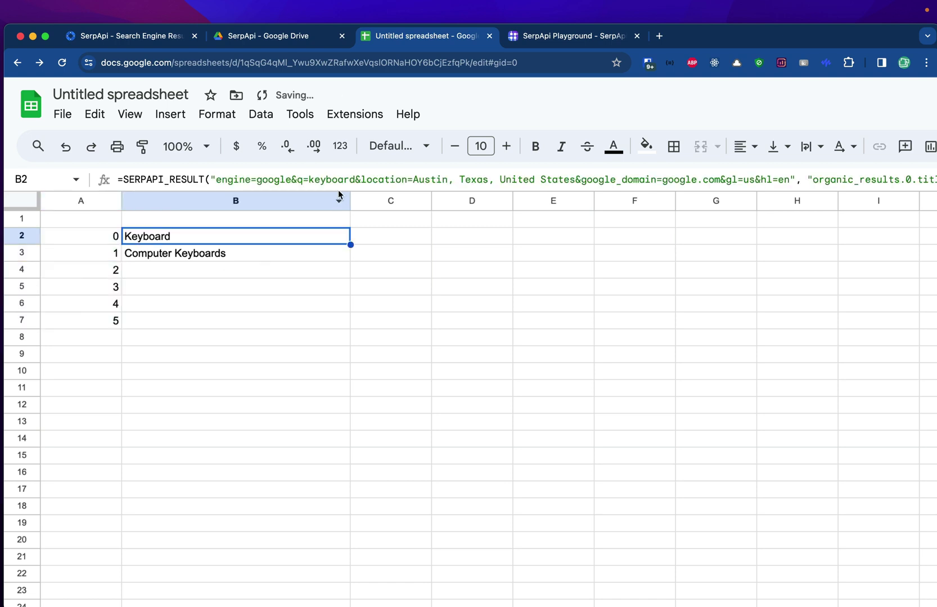
double_click(341, 236)
key("End")
left_click(642, 179)
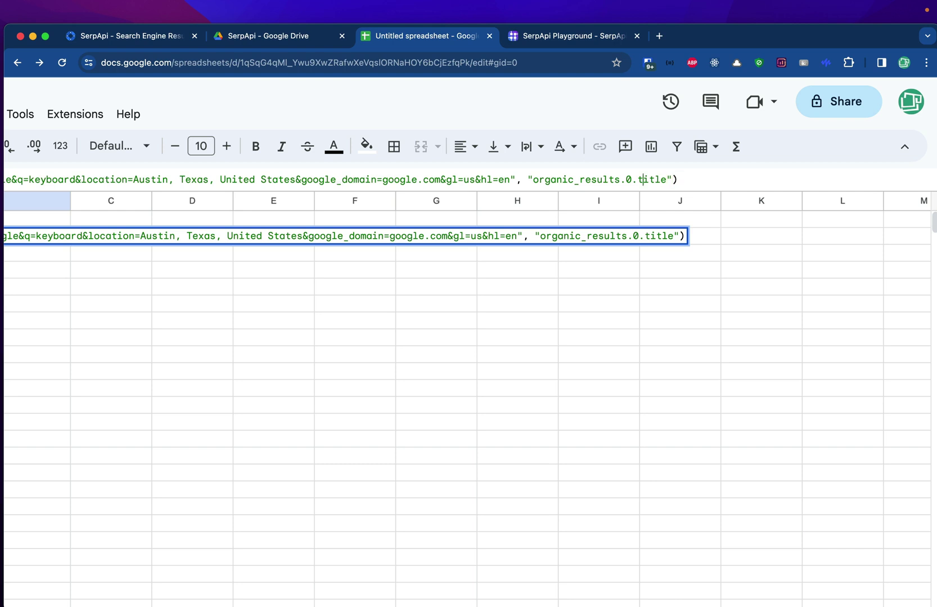
double_click(628, 179)
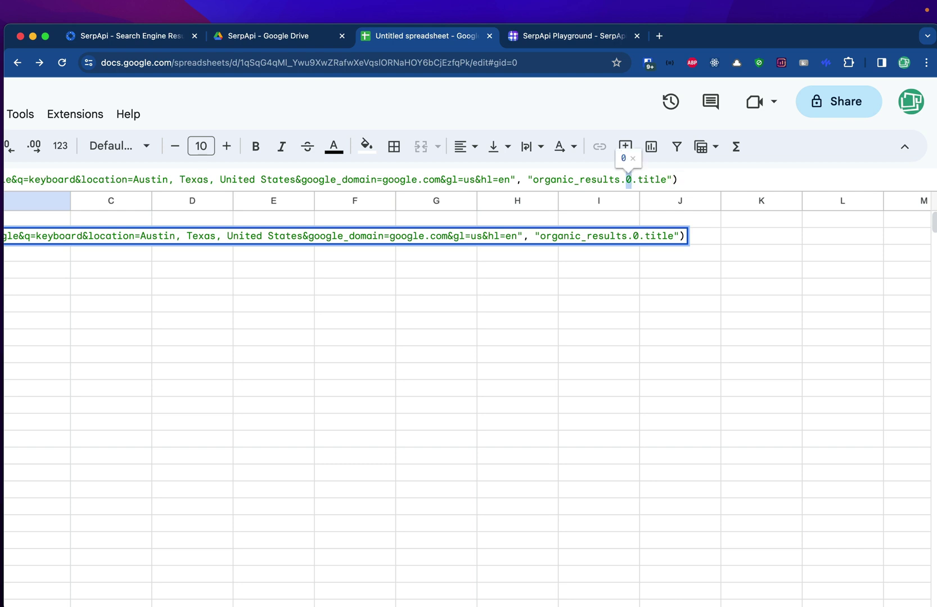
left_click(203, 305)
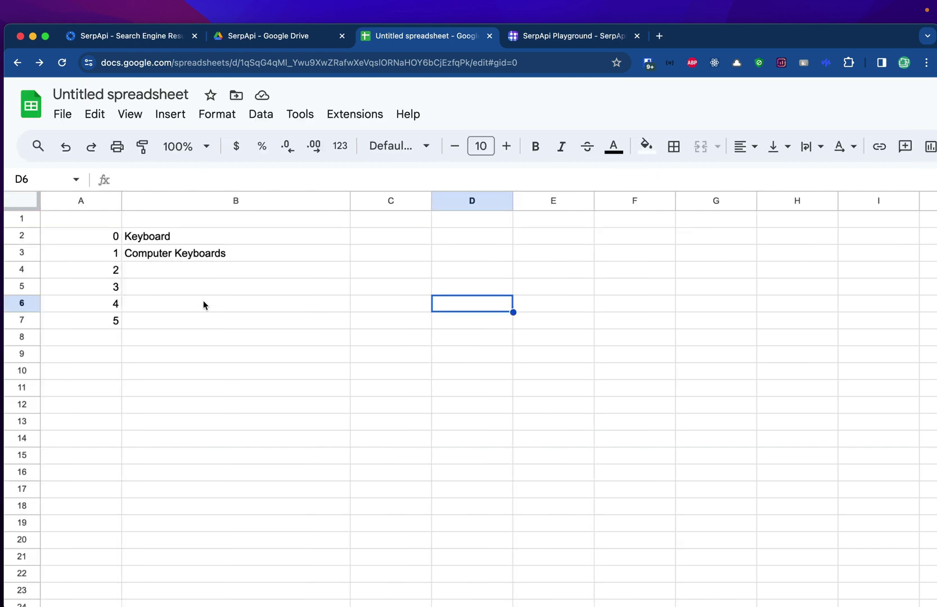
left_click(107, 239)
Step: Replace the index 0 in B2's organic_results path with "&A2&"
left_click(308, 240)
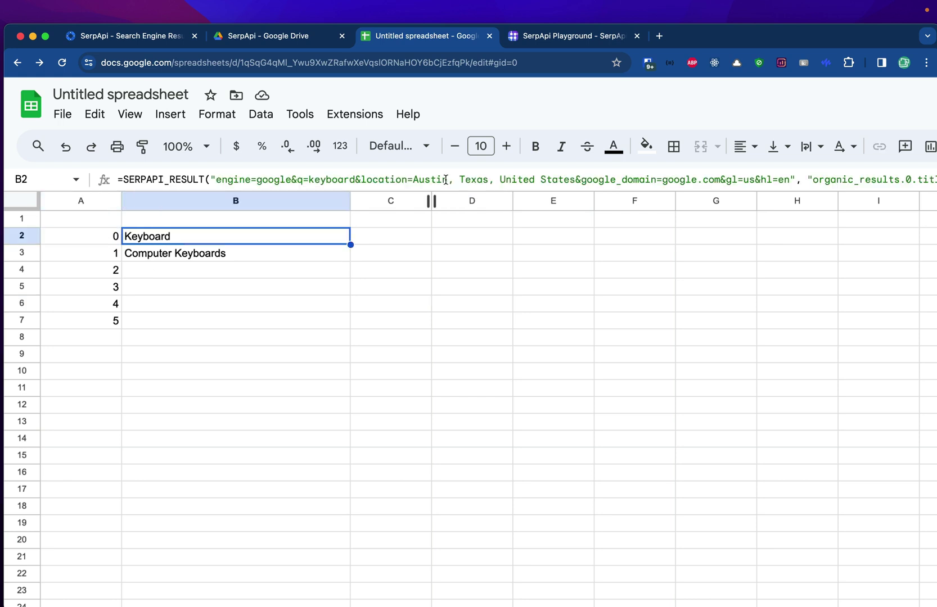
left_click(631, 178)
double_click(629, 179)
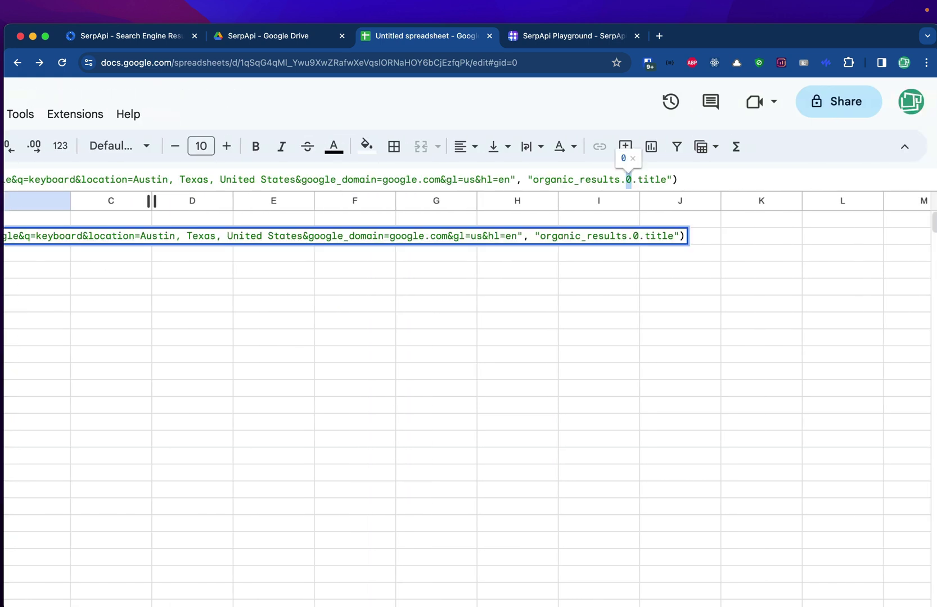
key("BackSpace")
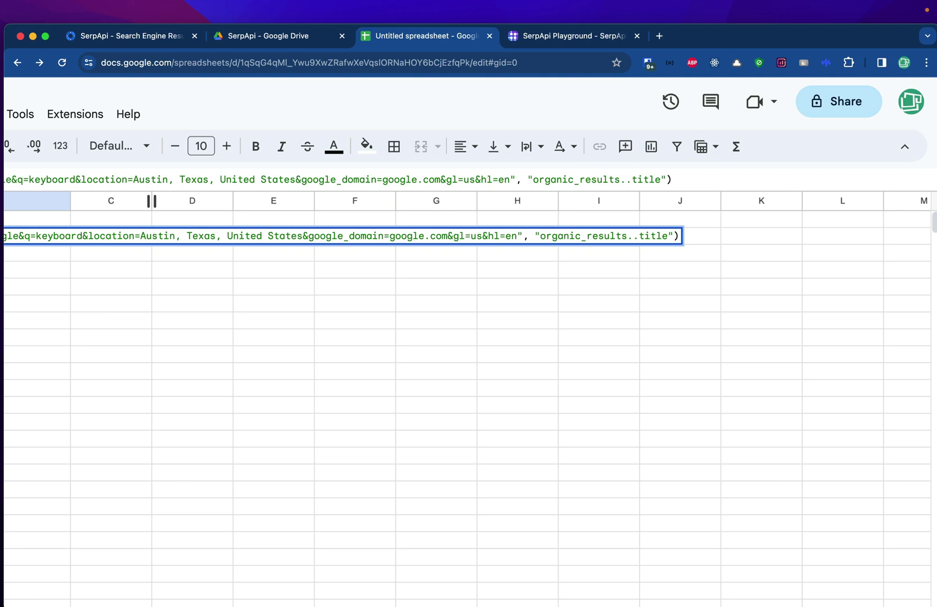
type("\"")
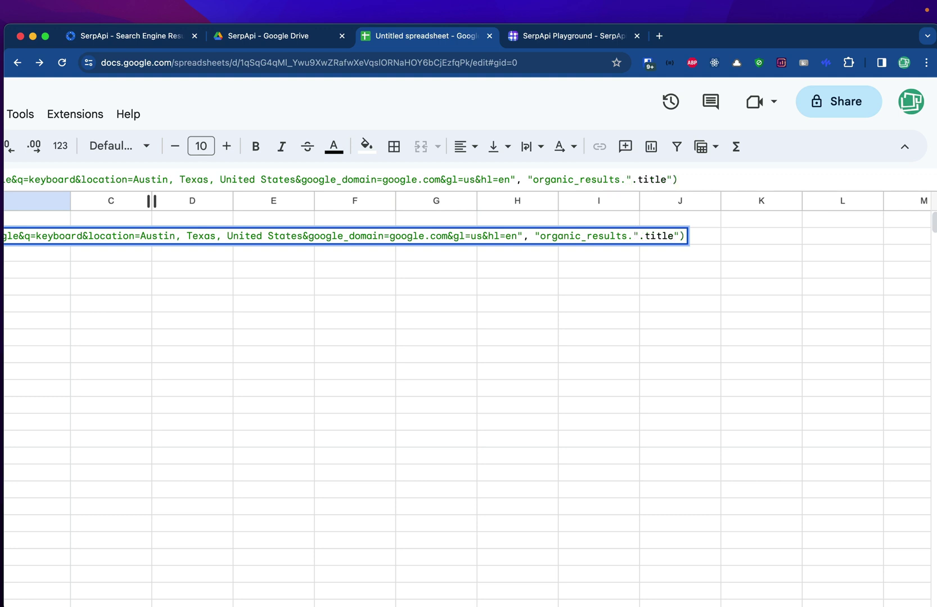
type("&")
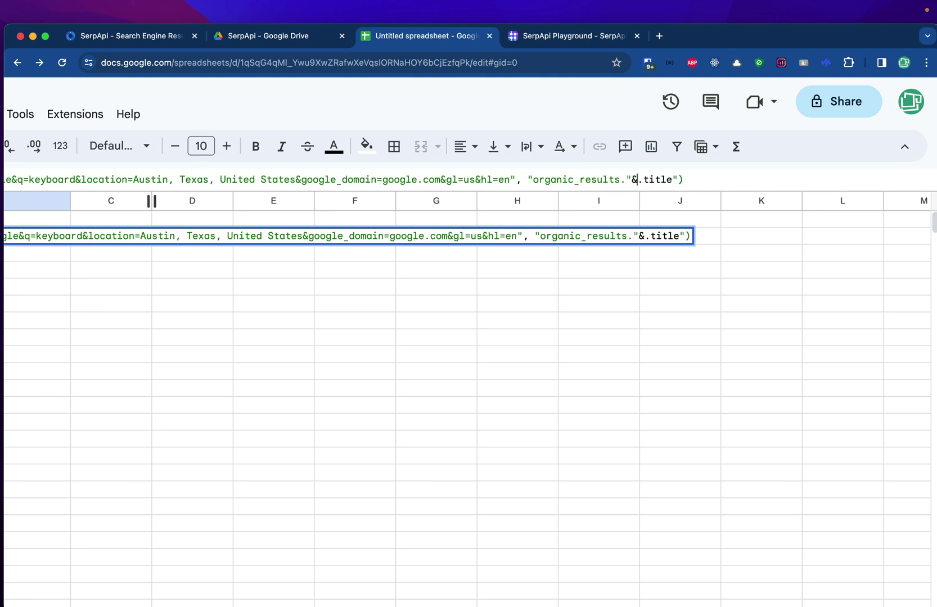
type("A2")
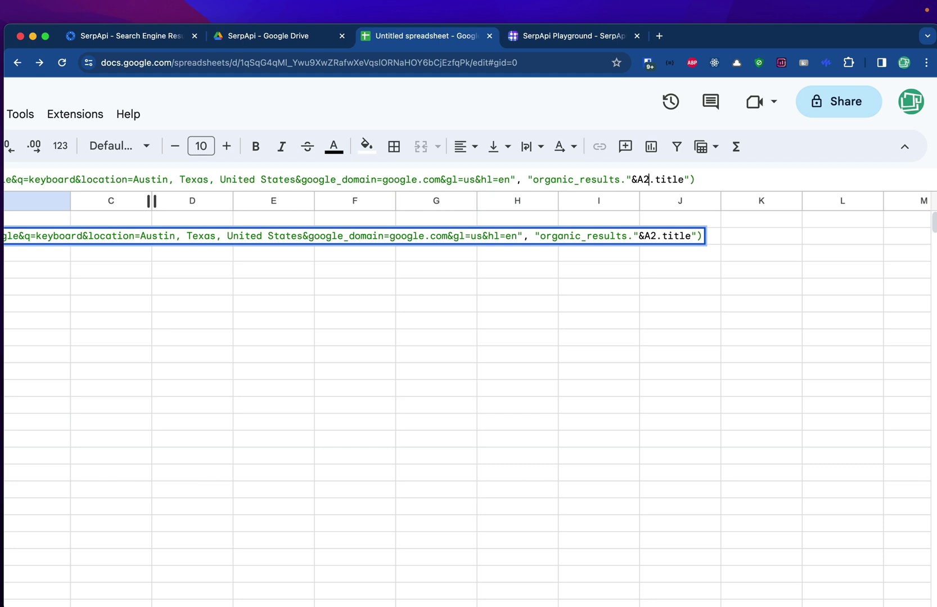
type("&")
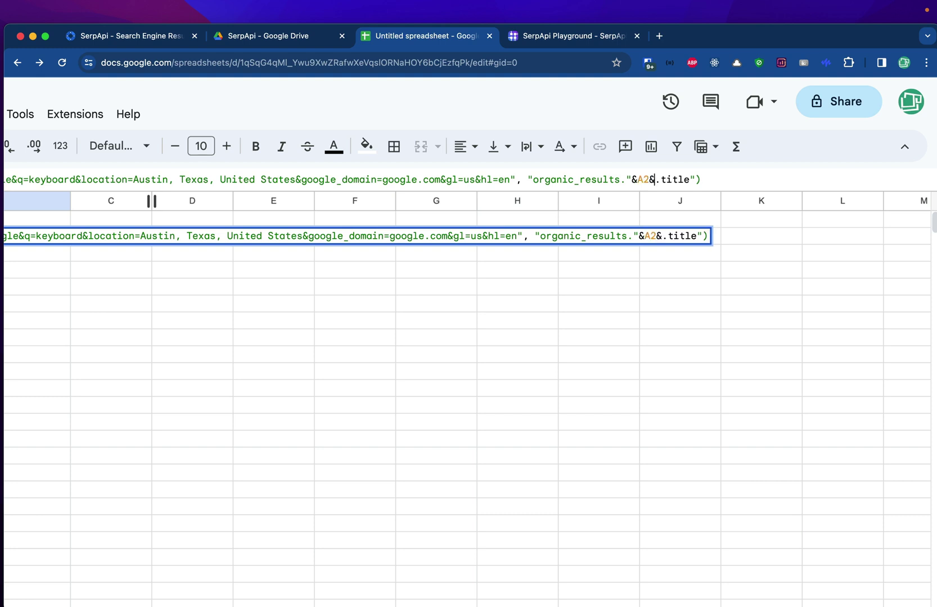
type("\"")
key("shift+Right")
key("shift+Right")
key("shift+Right")
key("shift+Right")
key("shift+Right")
key("shift+Right")
key("shift+Right")
key("shift+Right")
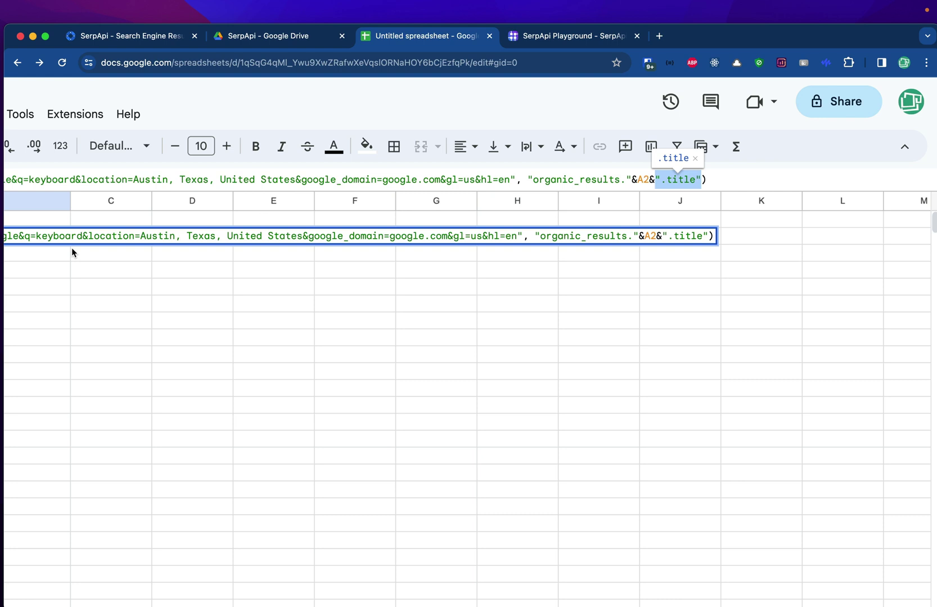
key("Right")
key("Return")
key("Up")
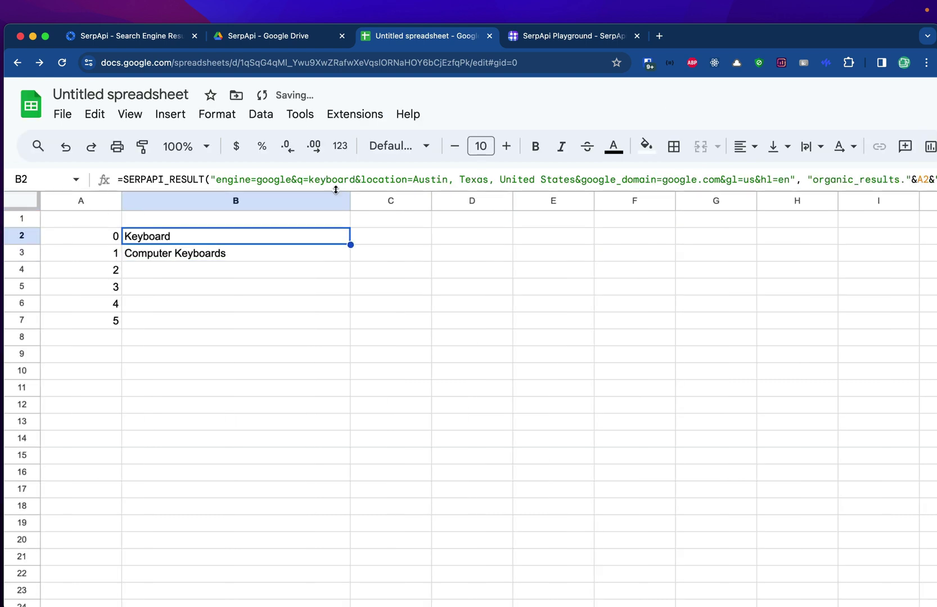
Step: Copy B2's title formula down through B7
scroll(443, 180, "right", 5)
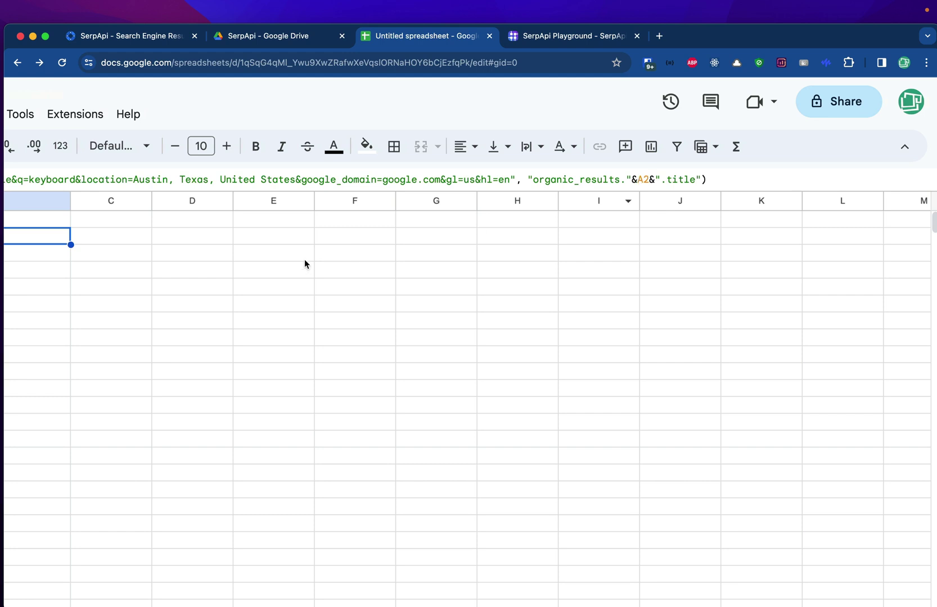
scroll(77, 236, "left", 5)
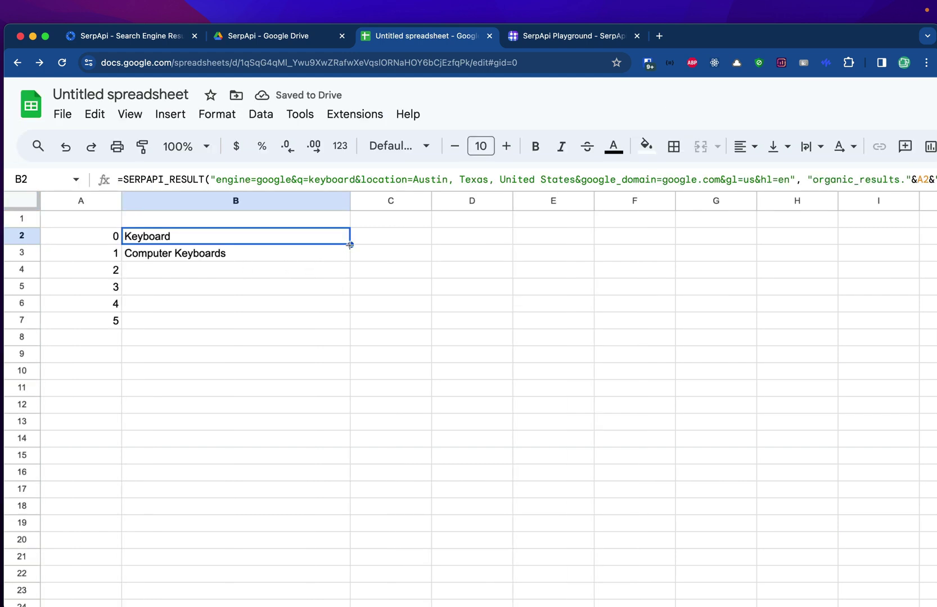
left_click_drag(351, 245, 329, 329)
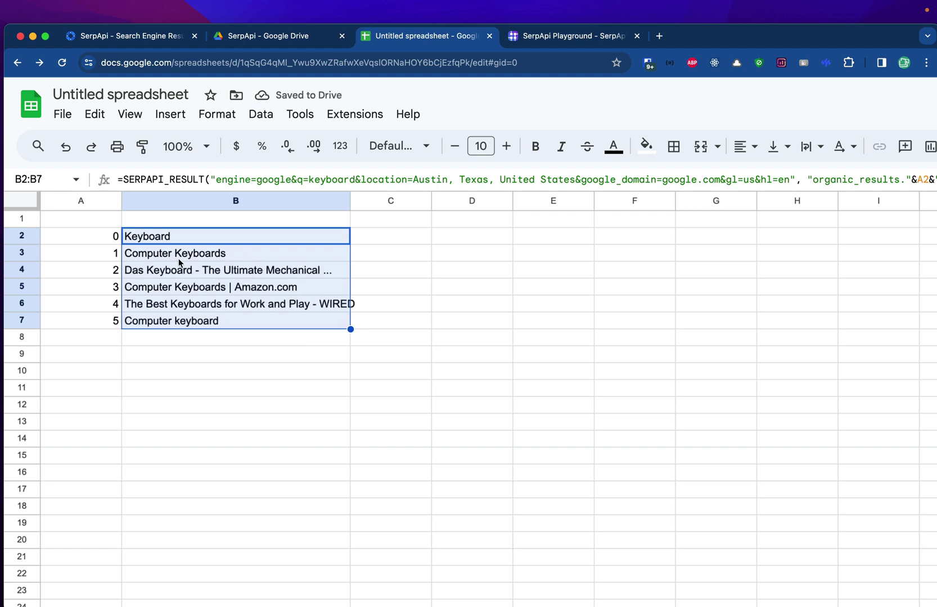
key("Down")
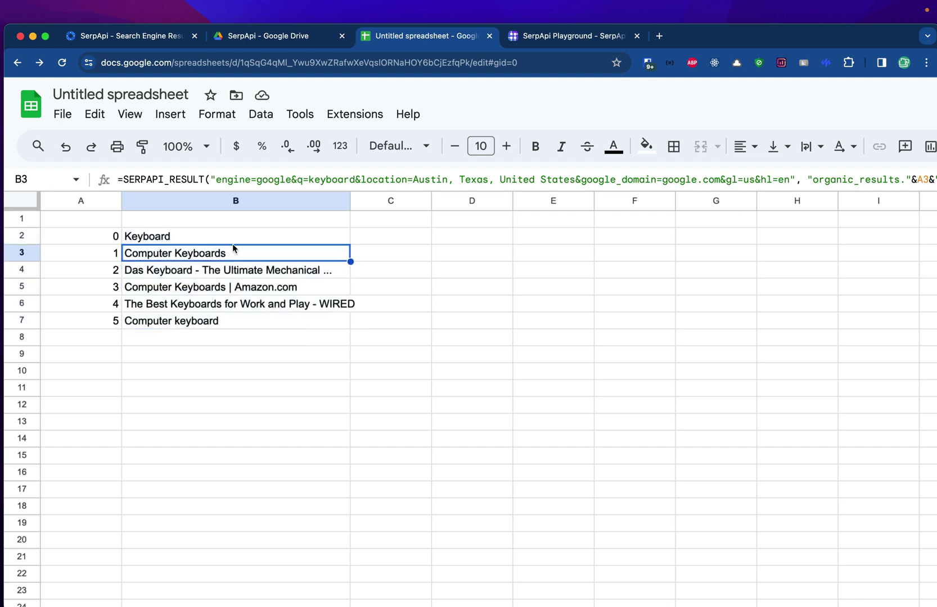
double_click(261, 256)
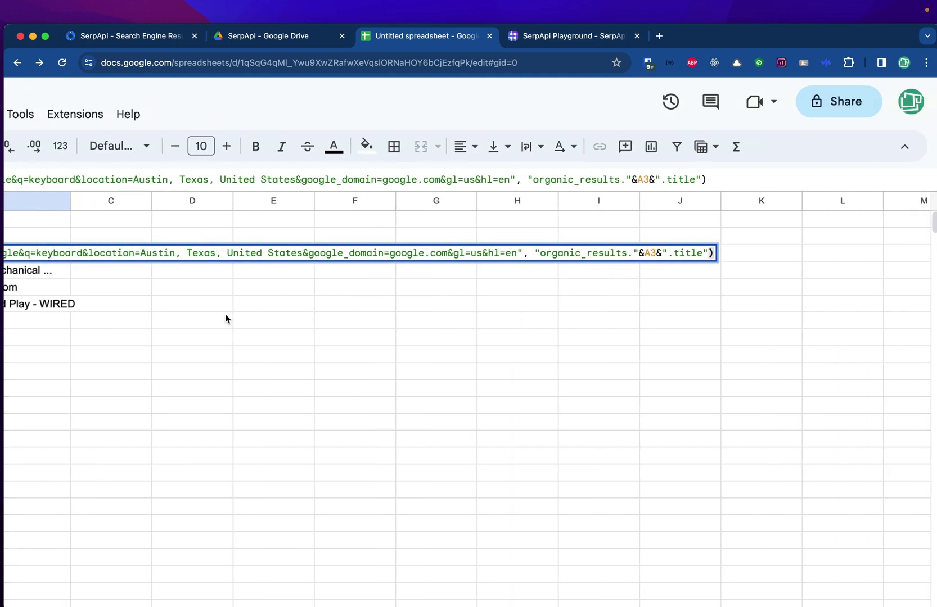
double_click(140, 269)
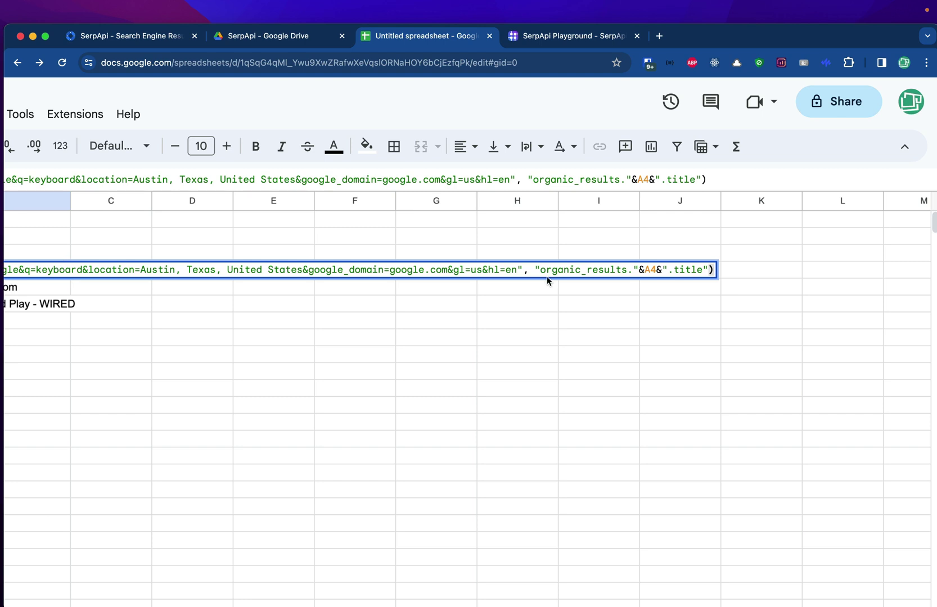
double_click(63, 290)
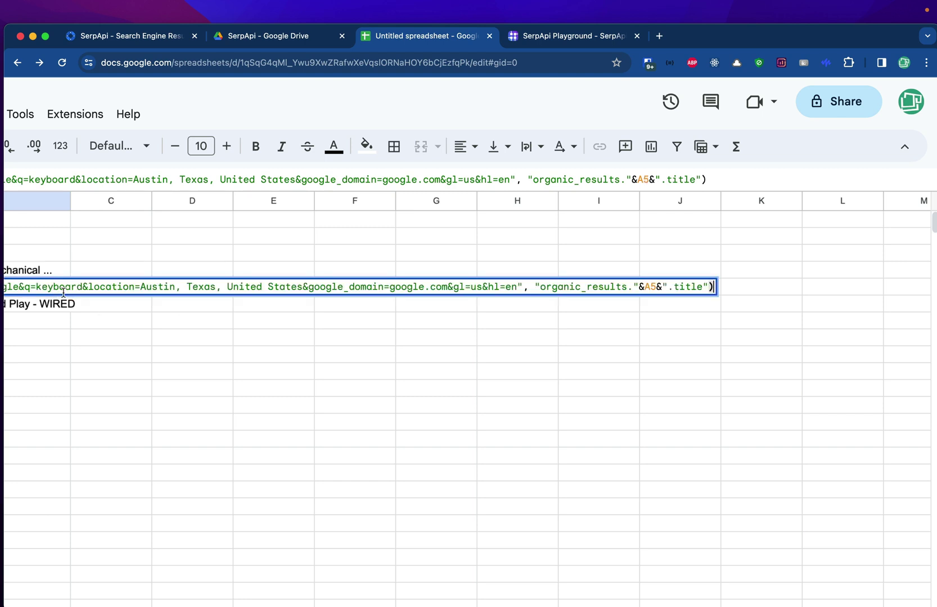
left_click(73, 305)
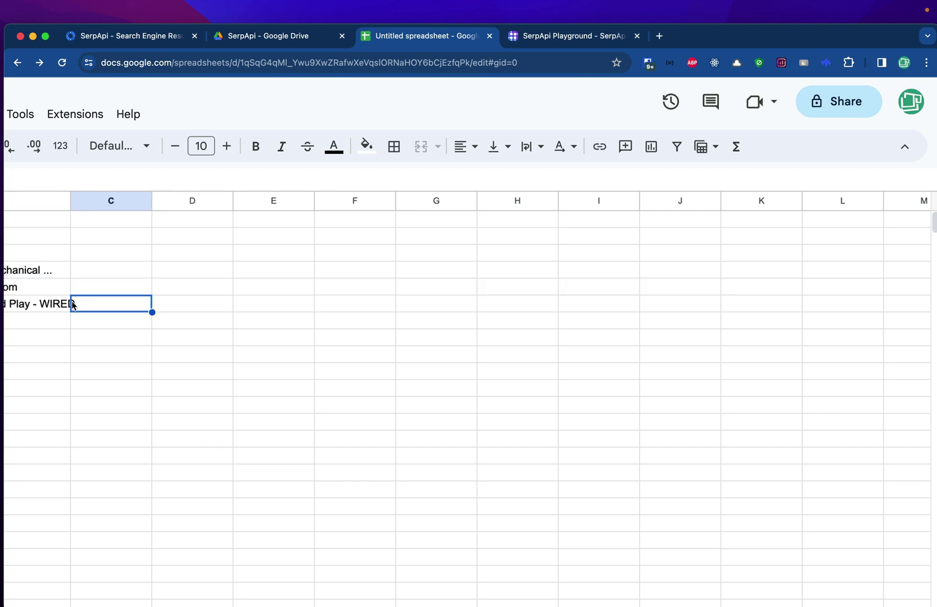
scroll(243, 364, "down", 1)
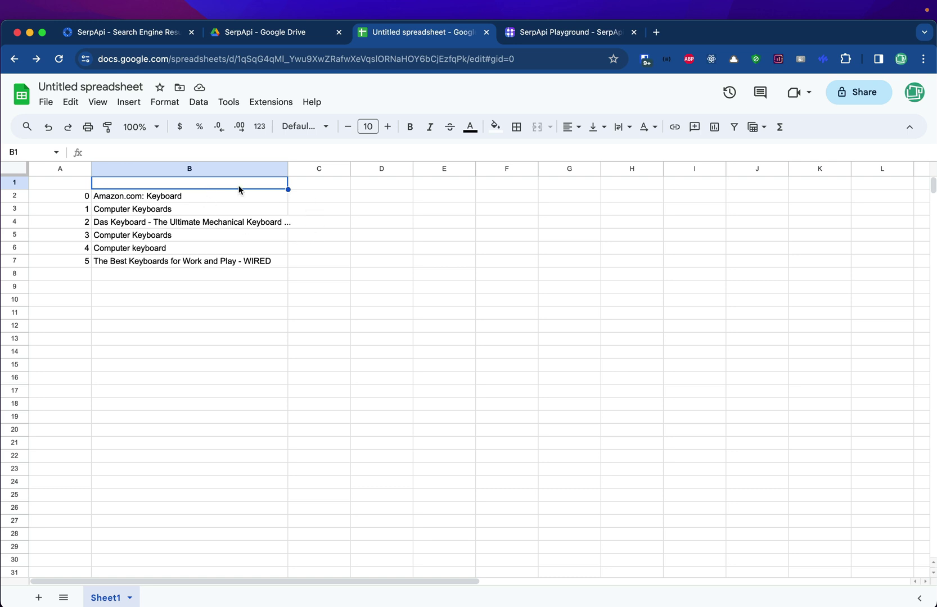
Step: Type the headers Title, Snippet and Link into B1, C1 and D1
type("Title")
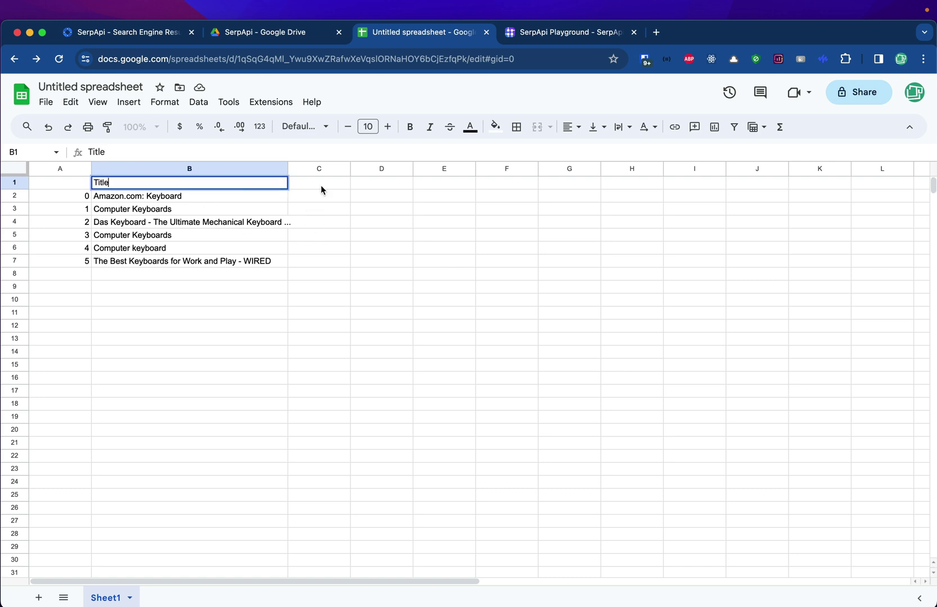
left_click(336, 185)
type("Snip")
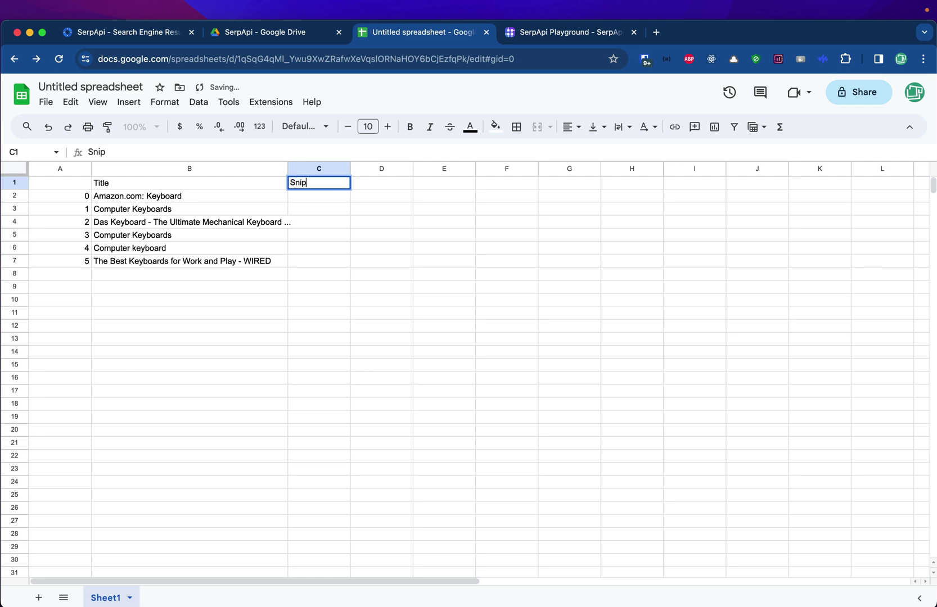
type("pet")
key("Tab")
type("Link")
key("Return")
Step: Fill the B1:D1 header cells with bright green
left_click_drag(234, 186, 372, 186)
left_click(495, 126)
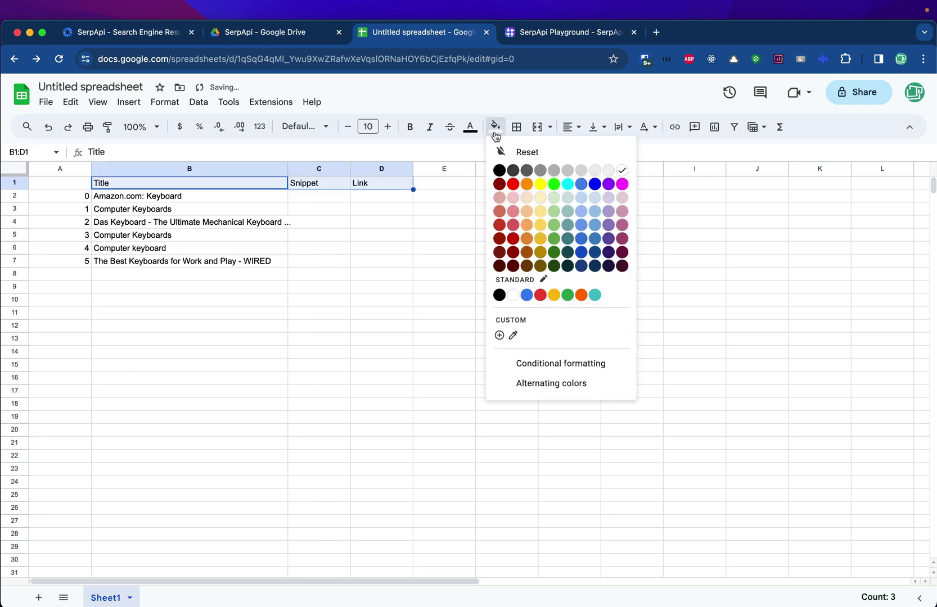
left_click(554, 184)
left_click(329, 195)
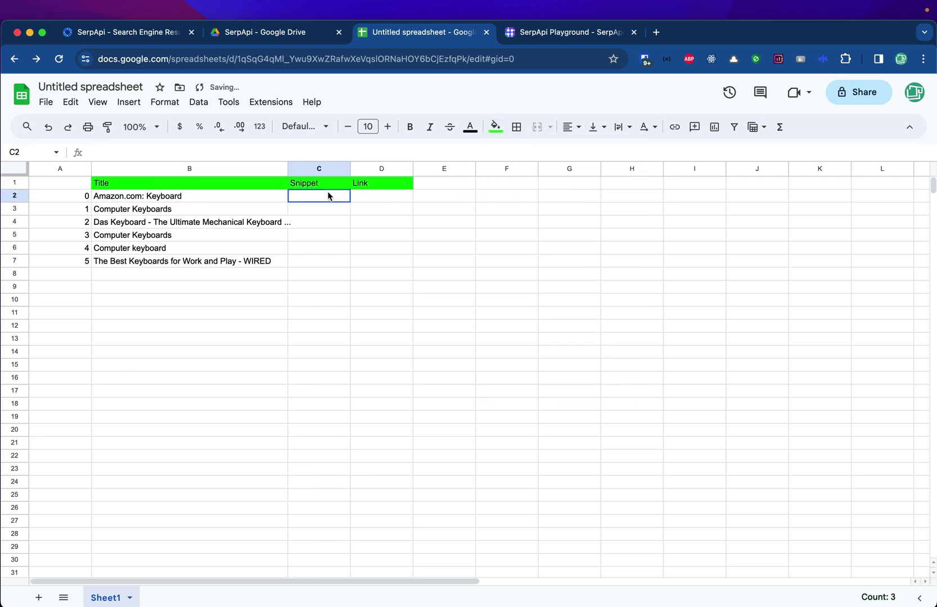
Step: Paste the title formula into C2, change title to snippet, and fill it down to C7
left_click(239, 202)
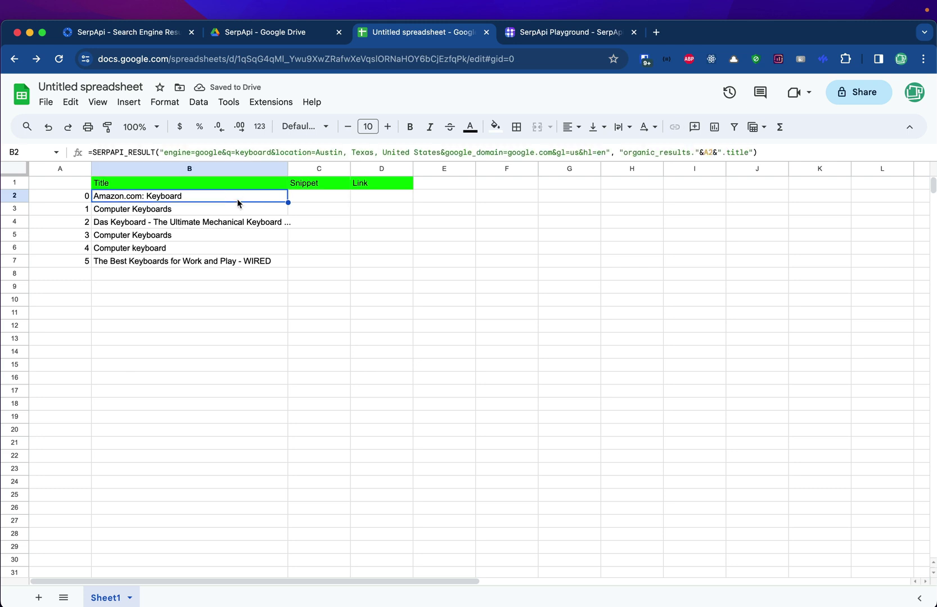
double_click(306, 197)
type("=SERPAPI_RESULT(\"engine=google&q=keyboard&location=Austin, Texas, United States&google_domain=google.com&gl=us&hl=en\", \"organic_results.\"&A2&\".title\")")
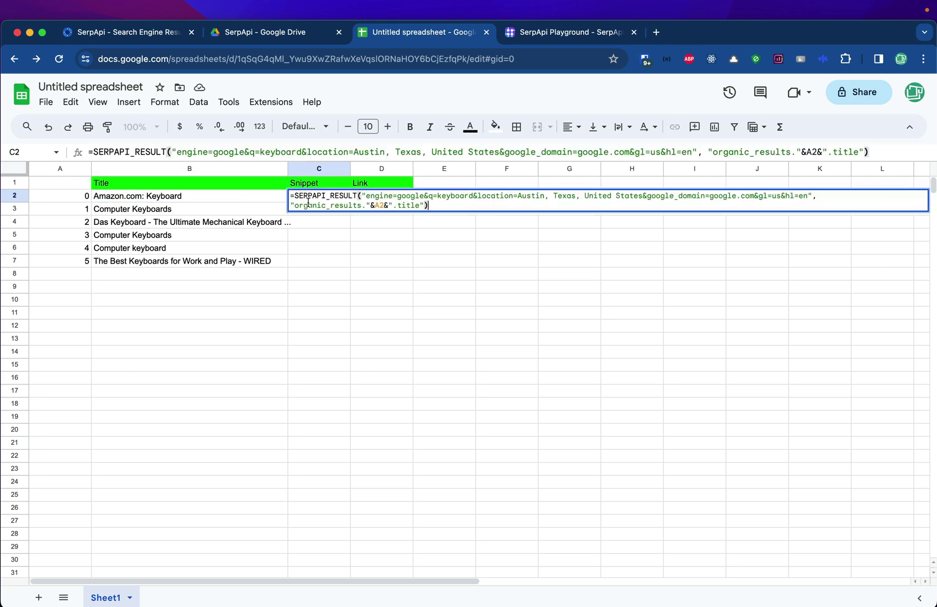
double_click(406, 205)
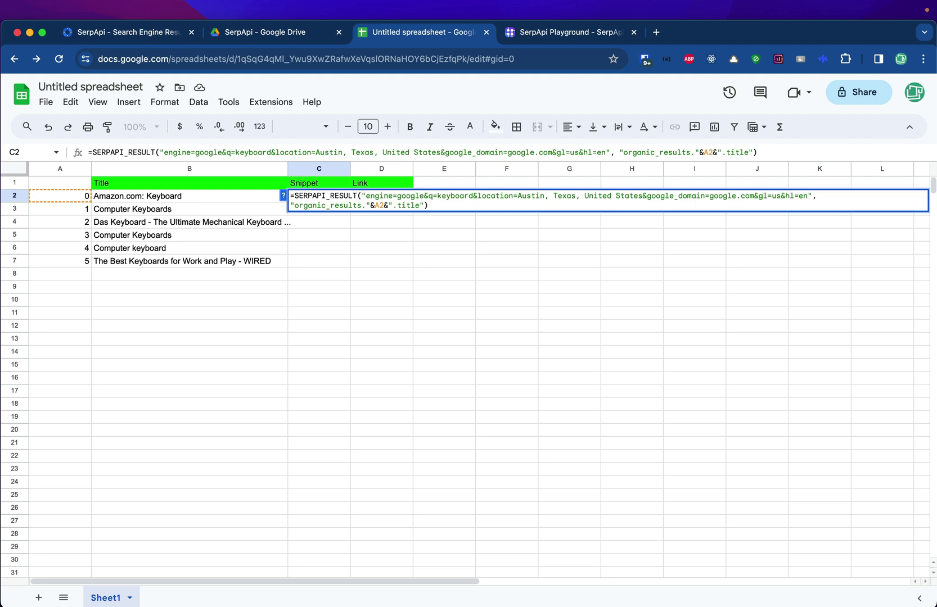
type("snippet")
key("Return")
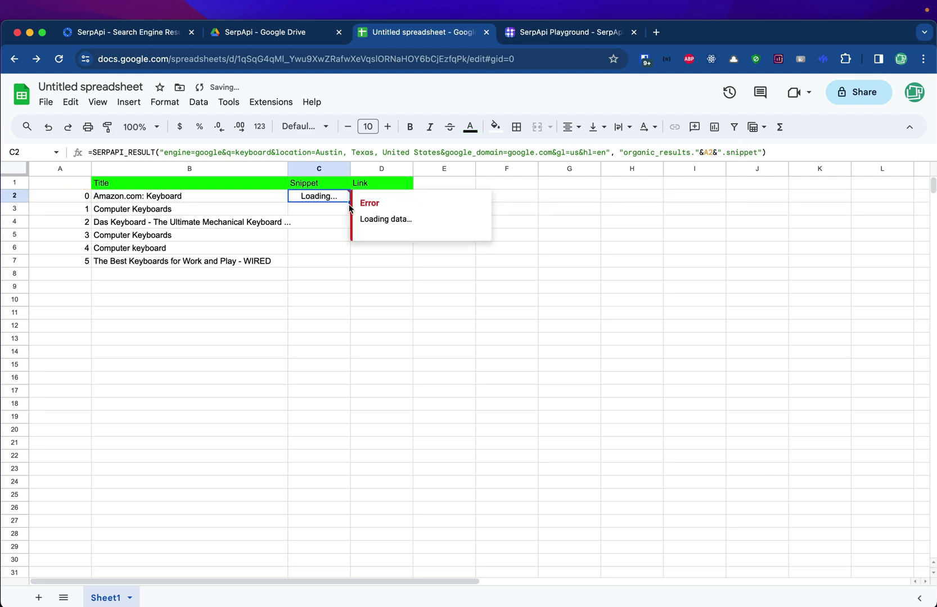
left_click_drag(350, 202, 340, 262)
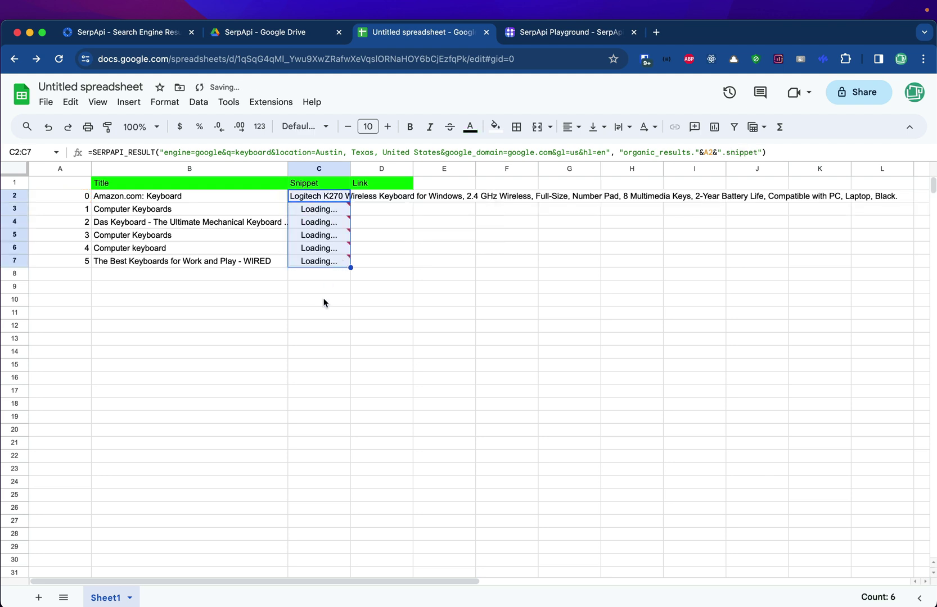
Step: Paste the formula into D2, change title to link, and fill it down to D7
double_click(378, 196)
type("=SERPAPI_RESULT(\"engine=google&q=keyboard&location=Austin, Texas, United States&google_domain=google.com&gl=us&hl=en\", \"organic_results.\"&A2&\".title\")")
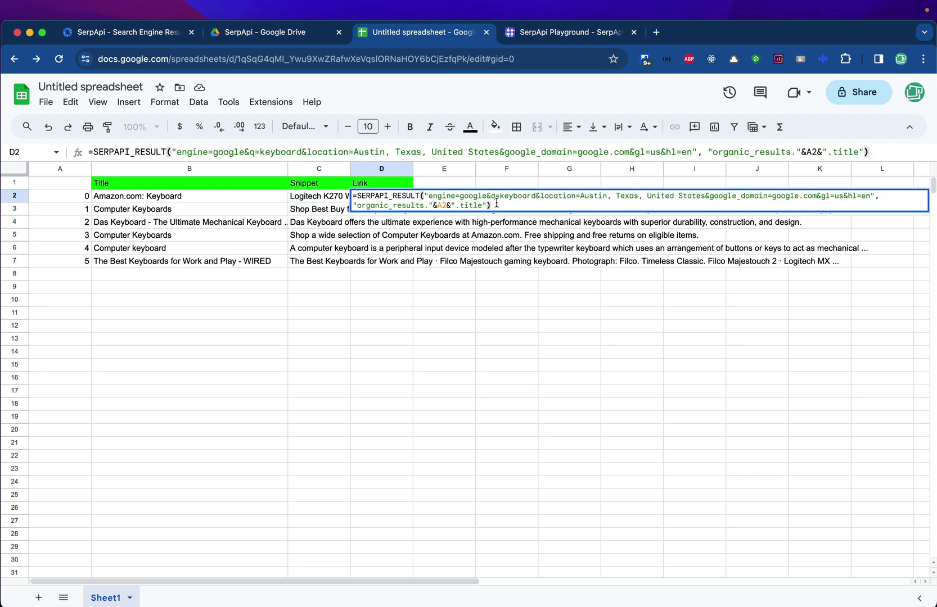
double_click(470, 206)
type("link")
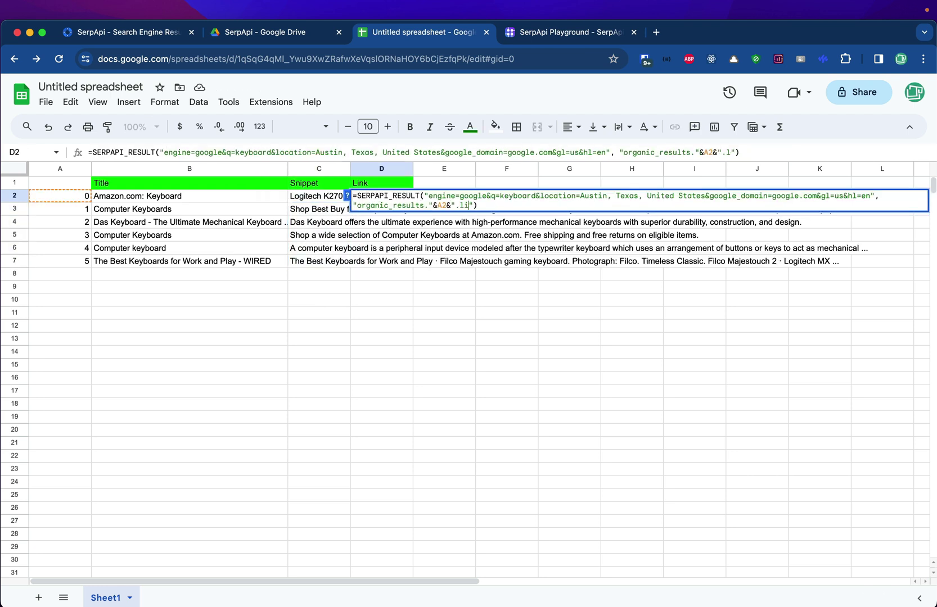
key("Return")
left_click_drag(410, 209, 409, 268)
Step: Widen column C for the snippet text and review the new formulas
left_click_drag(352, 166, 457, 166)
left_click(472, 299)
left_click(246, 198)
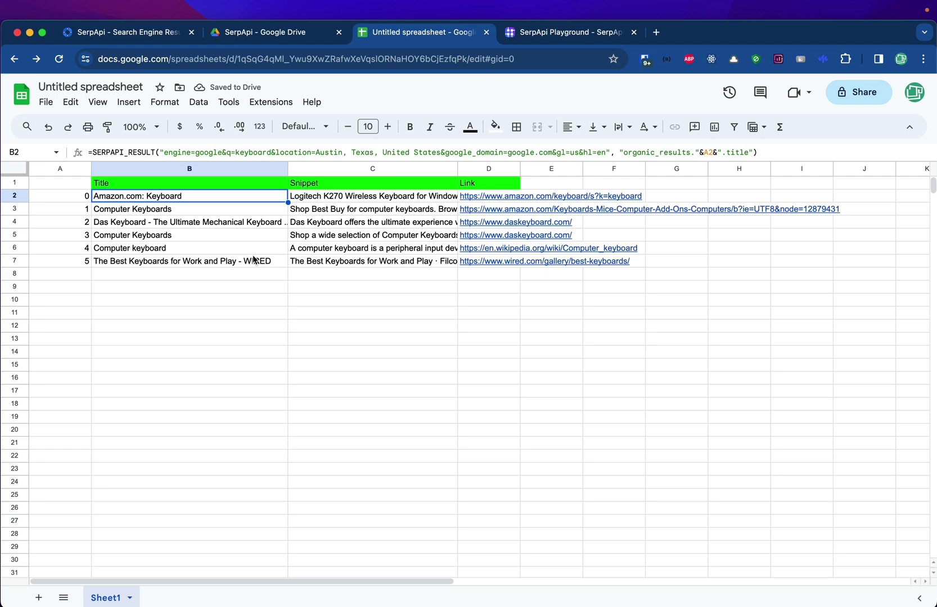
left_click(380, 192)
left_click(496, 188)
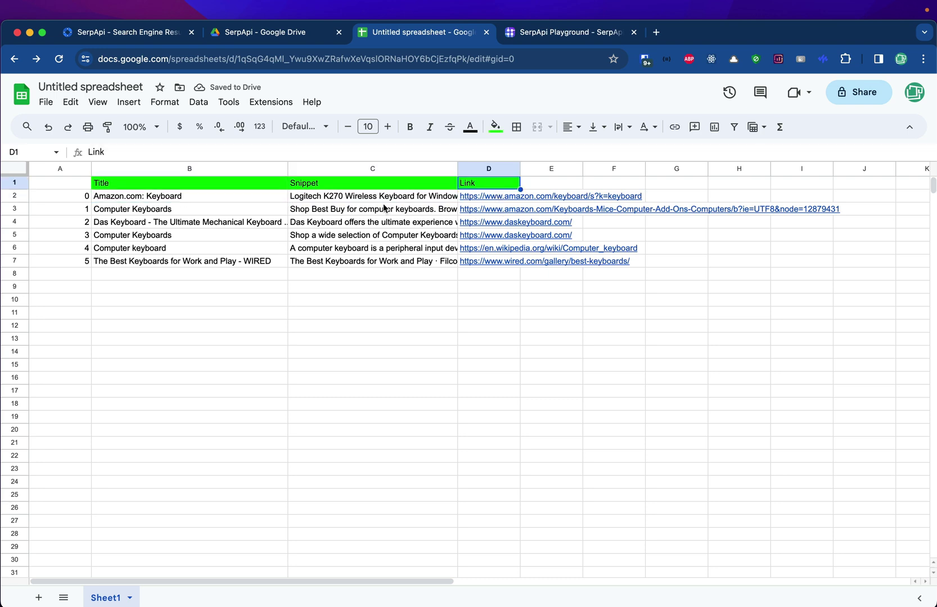
key("ctrl+Tab")
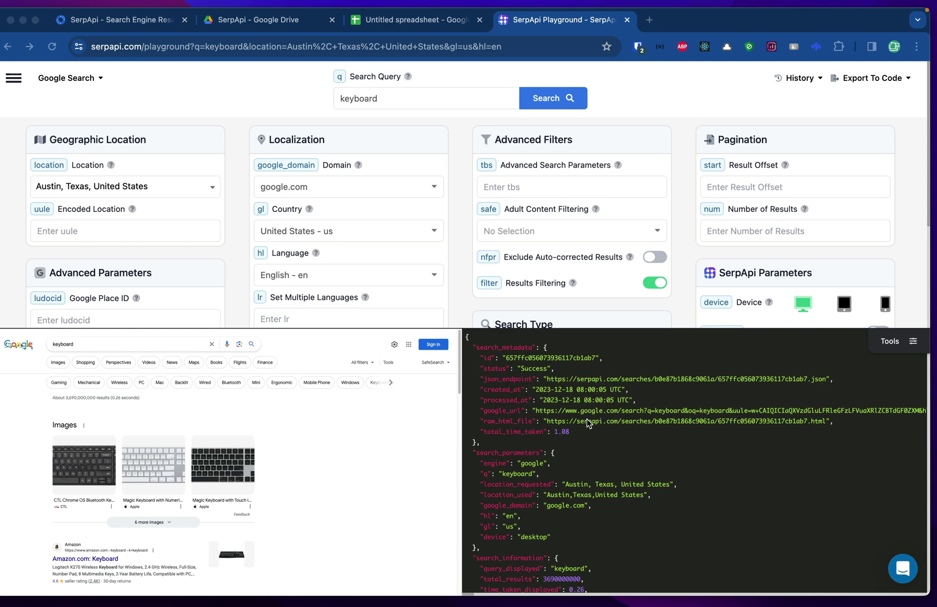
Step: Scroll the Playground JSON response down toward the search_information block
scroll(586, 423, "up", 5)
scroll(588, 423, "down", 2)
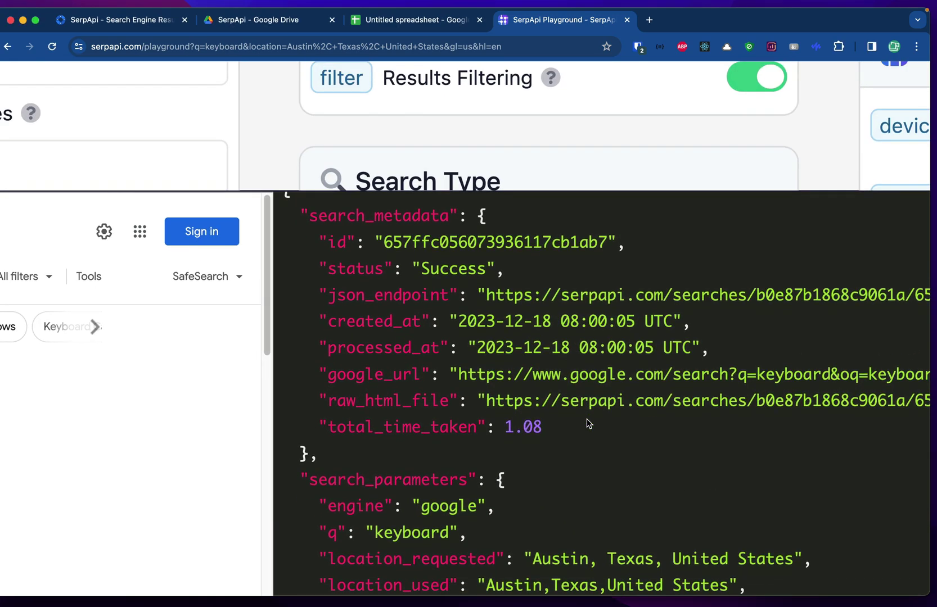
scroll(586, 423, "down", 5)
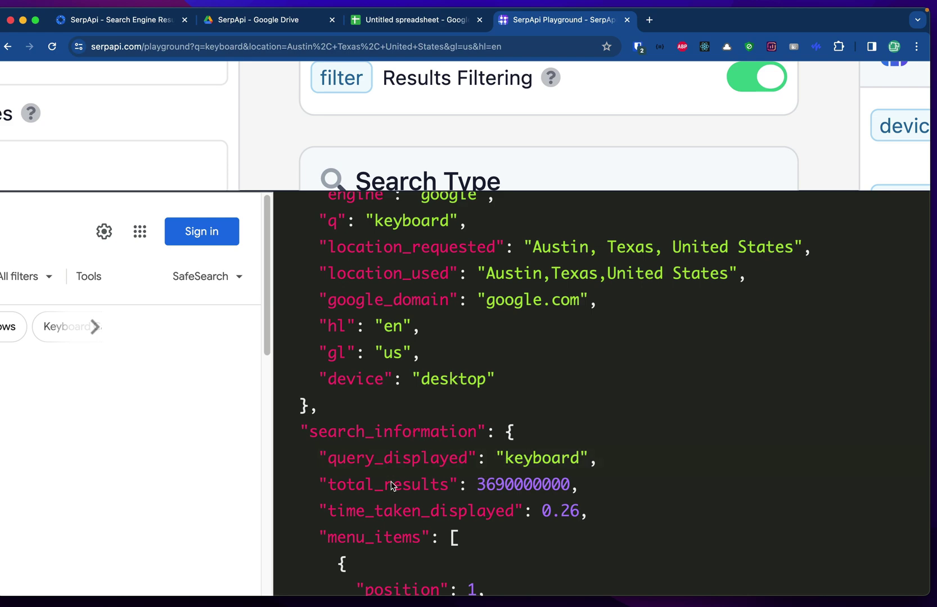
Step: Note the search_information key in the JSON and add a 'Total results' label in B9
double_click(398, 430)
left_click(448, 12)
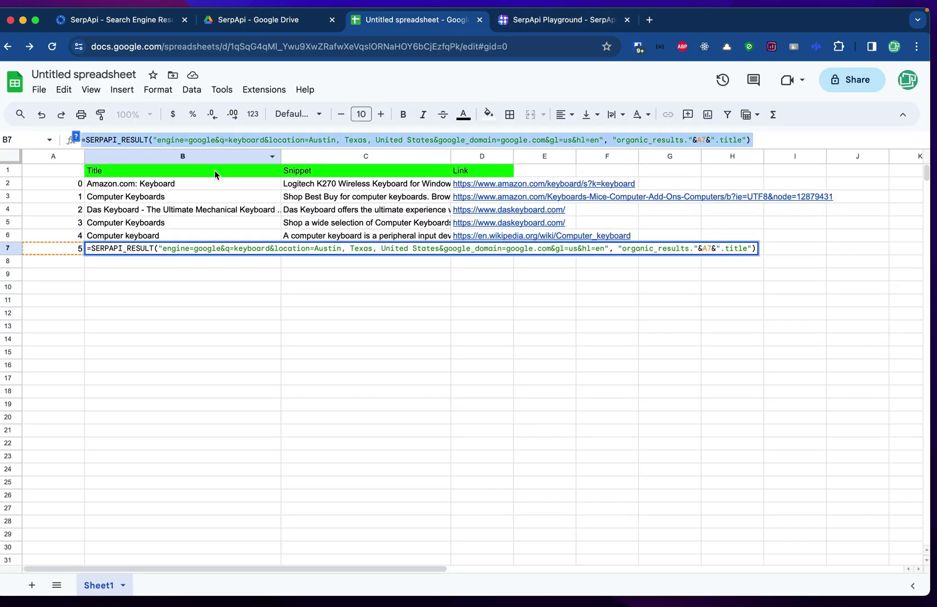
key("Return")
key("Down")
type("Total results")
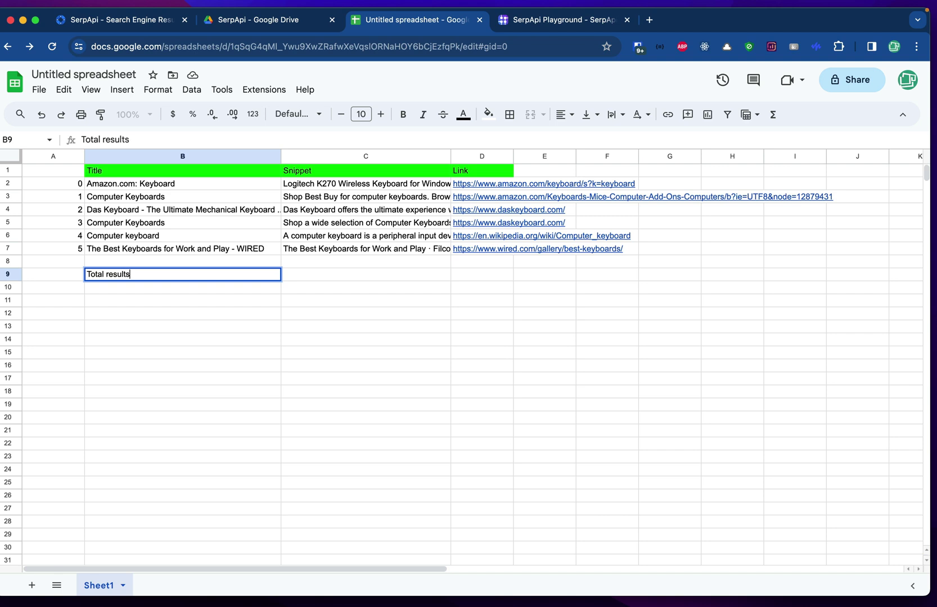
key("Return")
Step: Paste the formula into B10 with its path changed to search_information.total_results
type("=SERPAPI_RESULT(\"engine=google&q=keyboard&location=Austin, Texas, United States&google_domain=google.com&gl=us&hl=en\", \"organic_results.\"&A7&\".title\")")
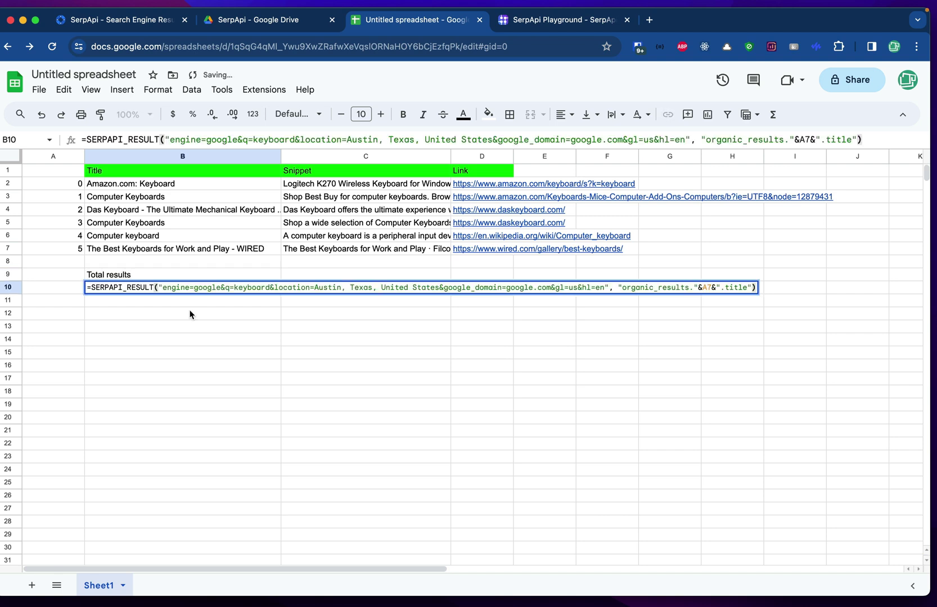
double_click(658, 287)
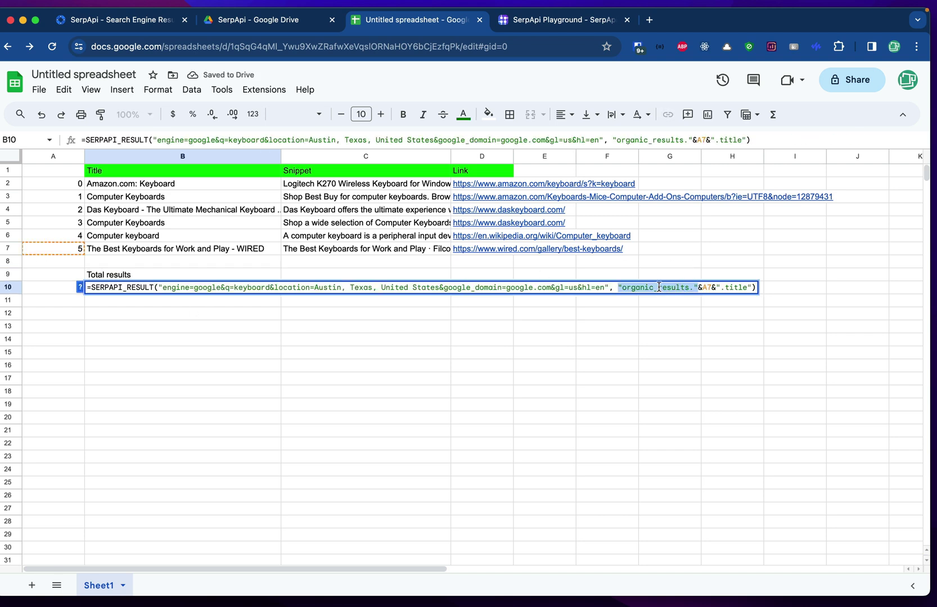
left_click(621, 287)
key("ctrl+Tab")
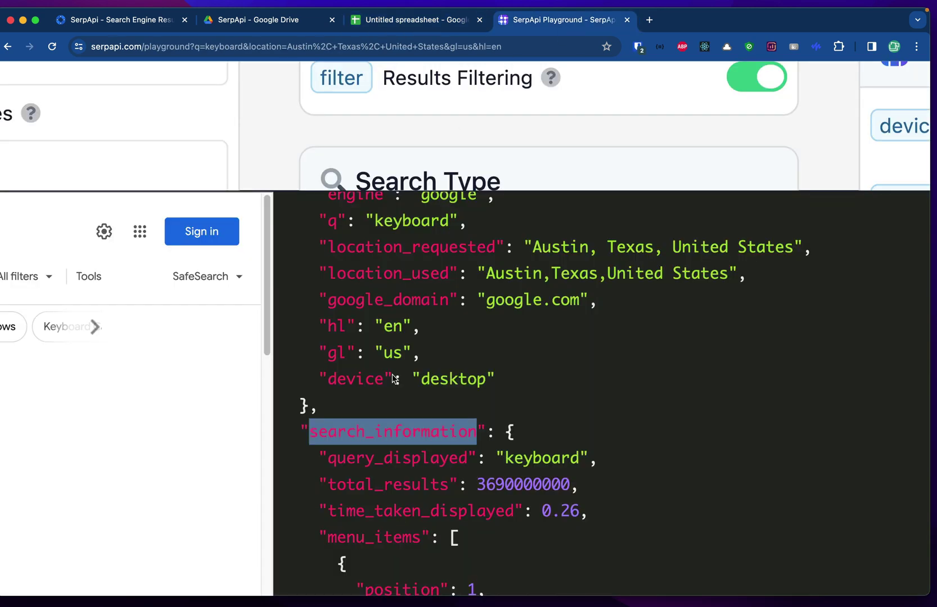
left_click(450, 19)
type("search_information.tot")
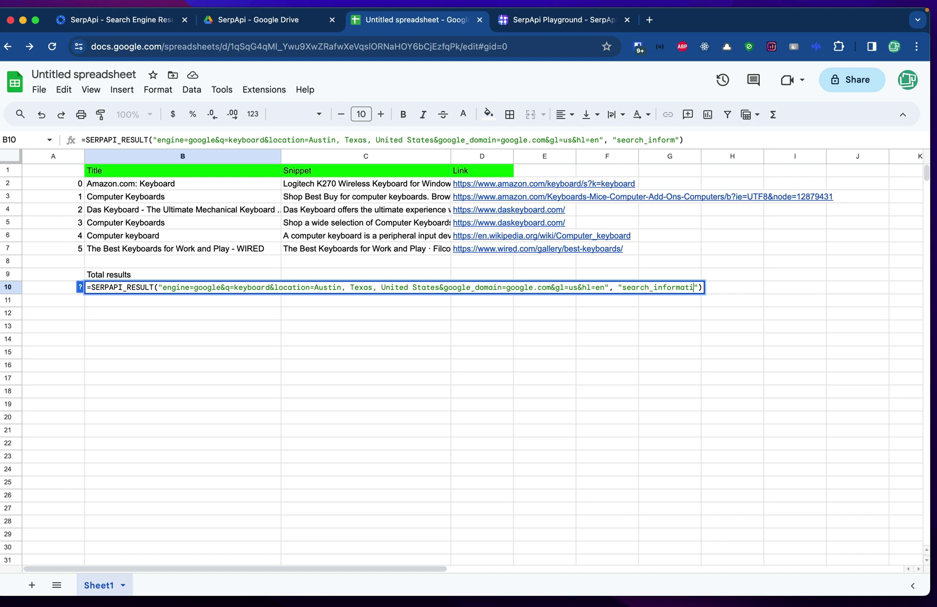
type("al_results")
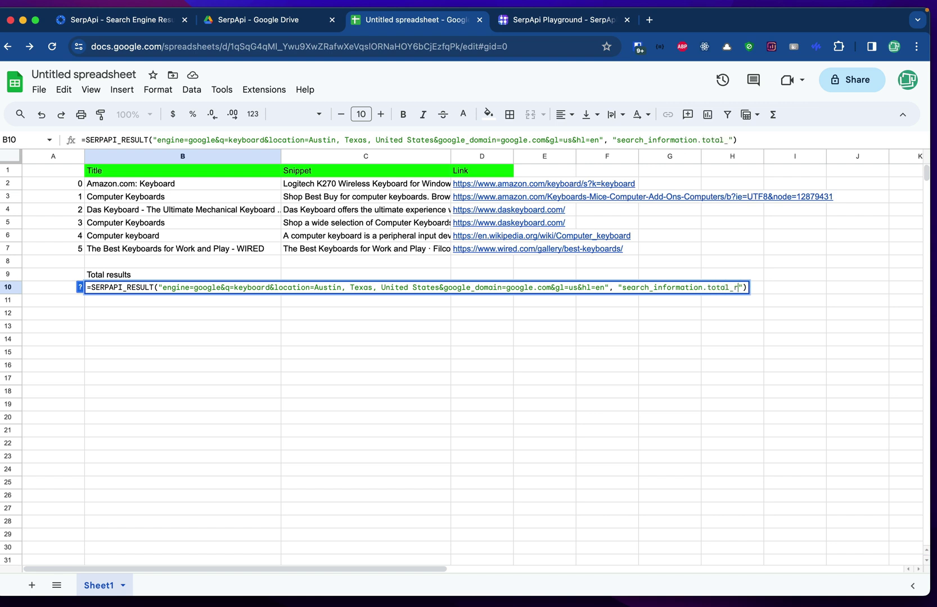
key("alt+Left")
key("Right")
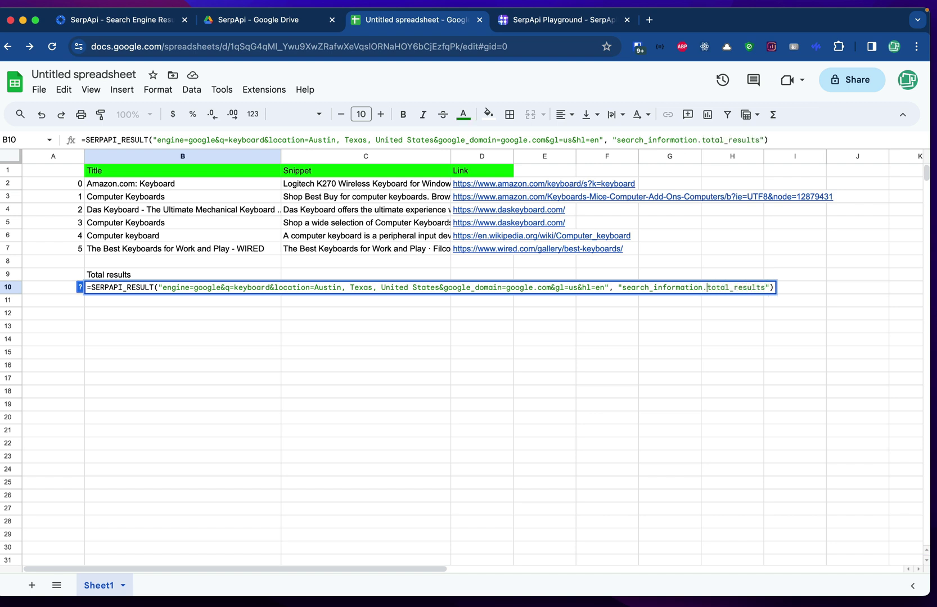
left_click(250, 309)
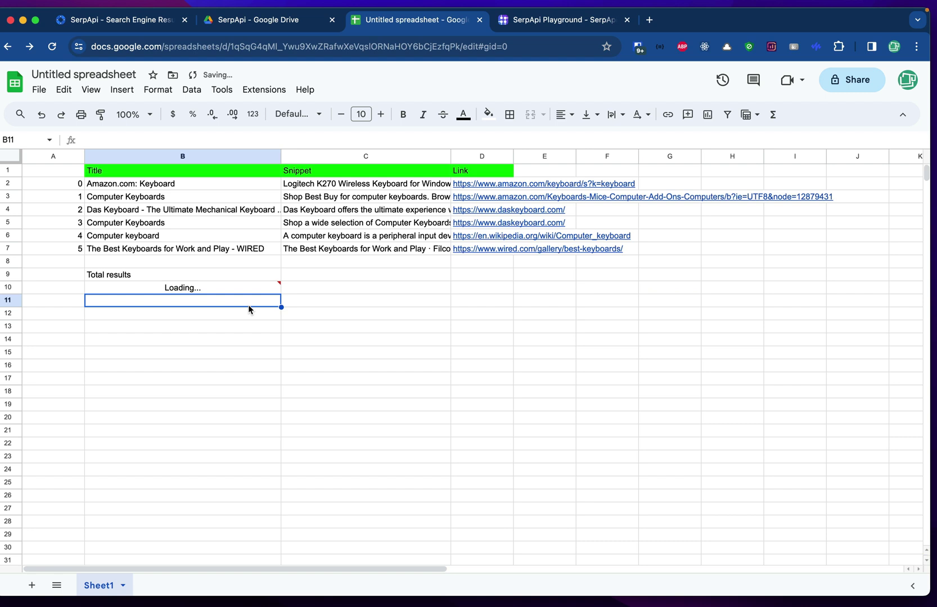
left_click(249, 289)
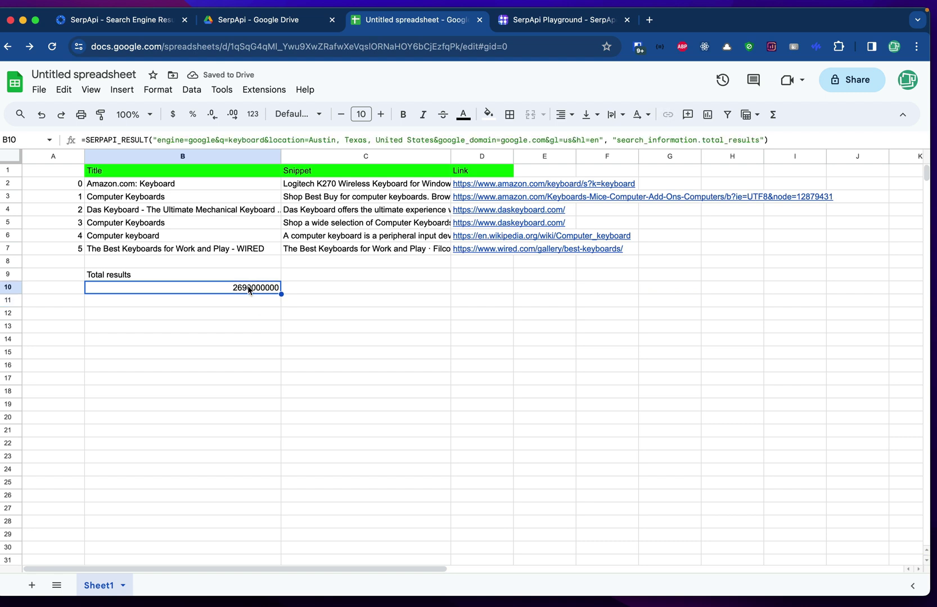
left_click(529, 25)
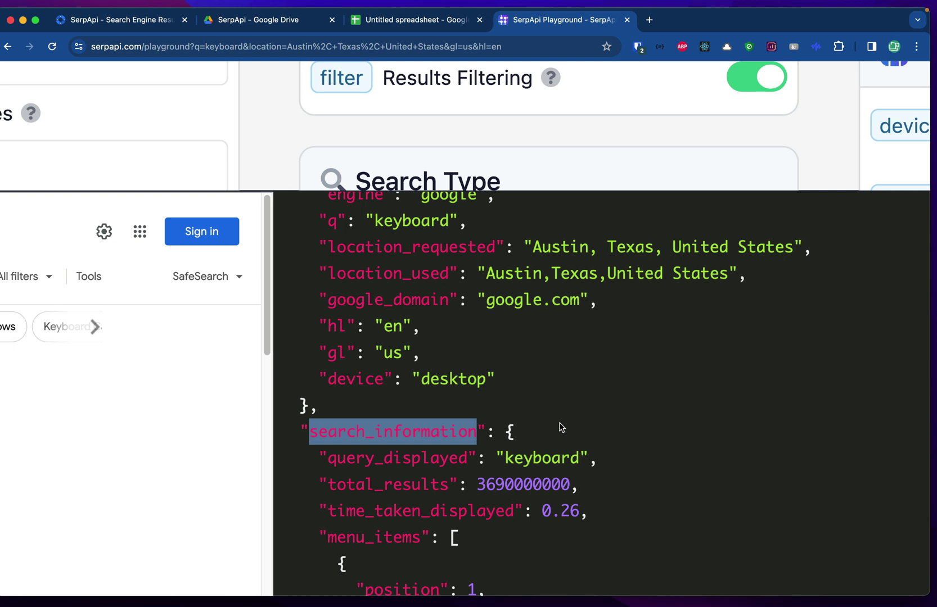
scroll(561, 427, "down", 2)
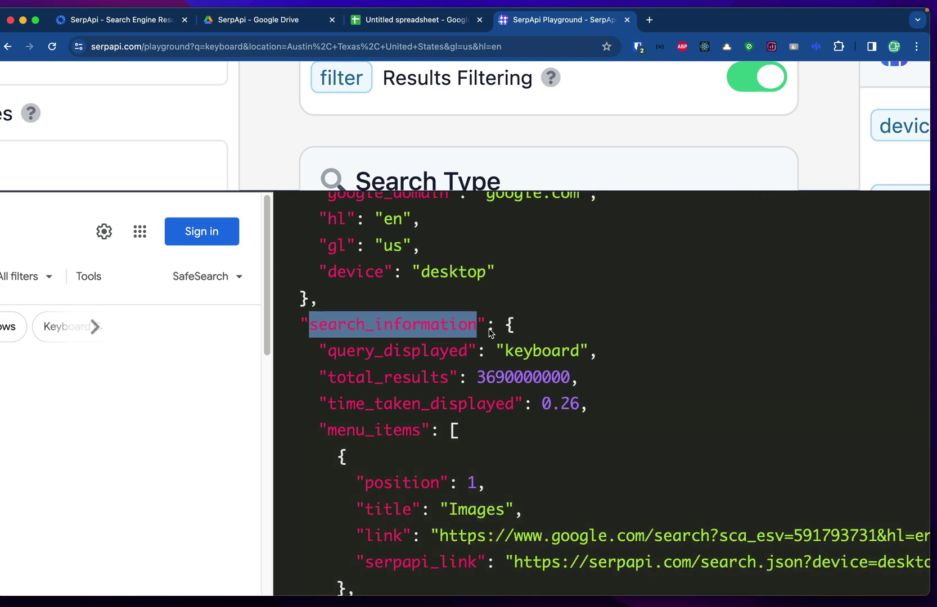
left_click(421, 349)
double_click(421, 350)
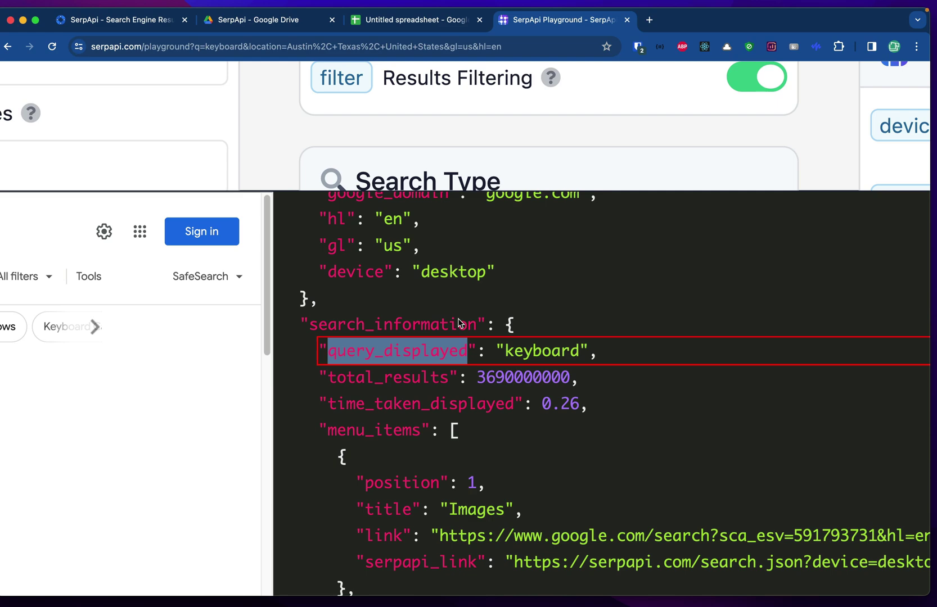
double_click(386, 326)
scroll(393, 353, "down", 2)
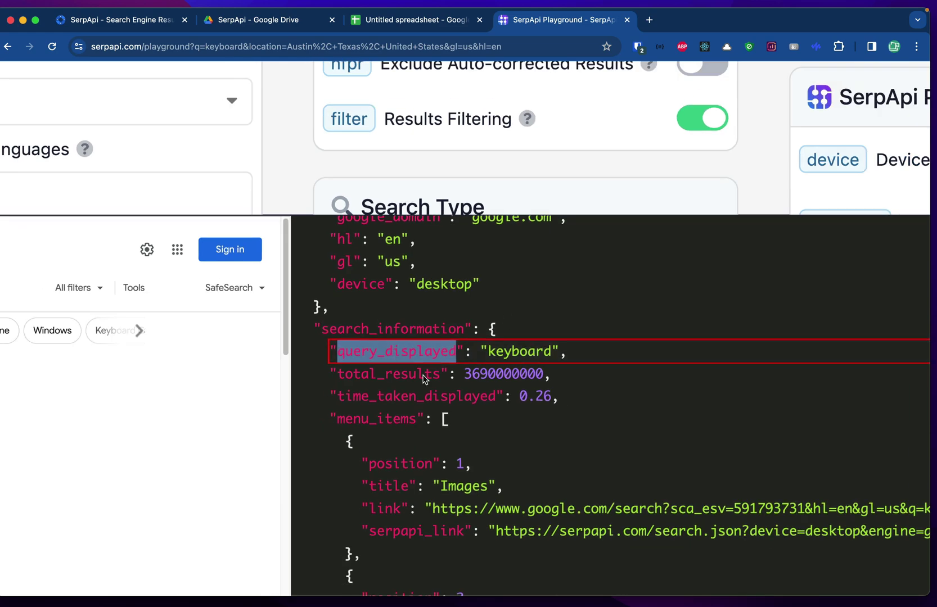
scroll(465, 423, "down", 8)
scroll(464, 423, "up", 7)
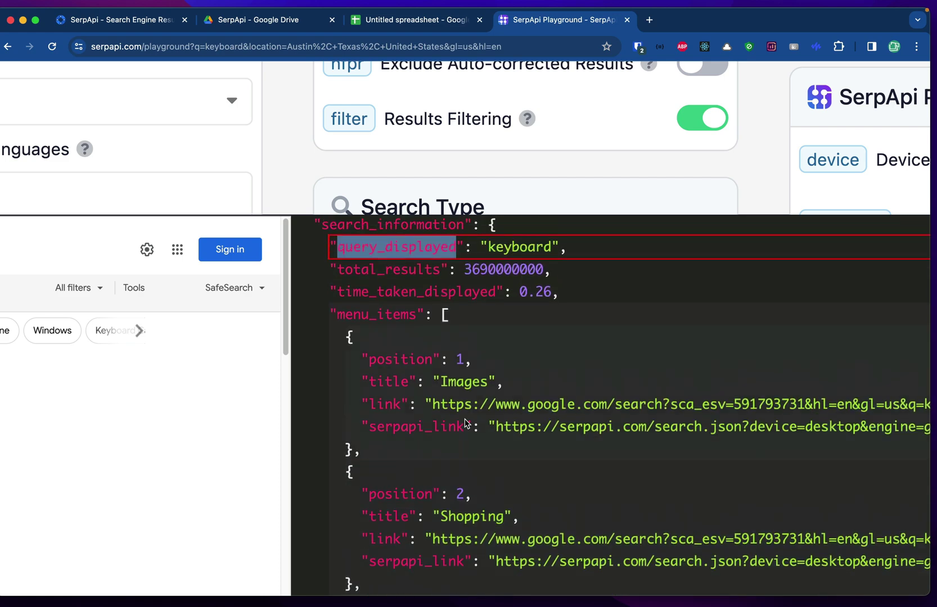
double_click(453, 319)
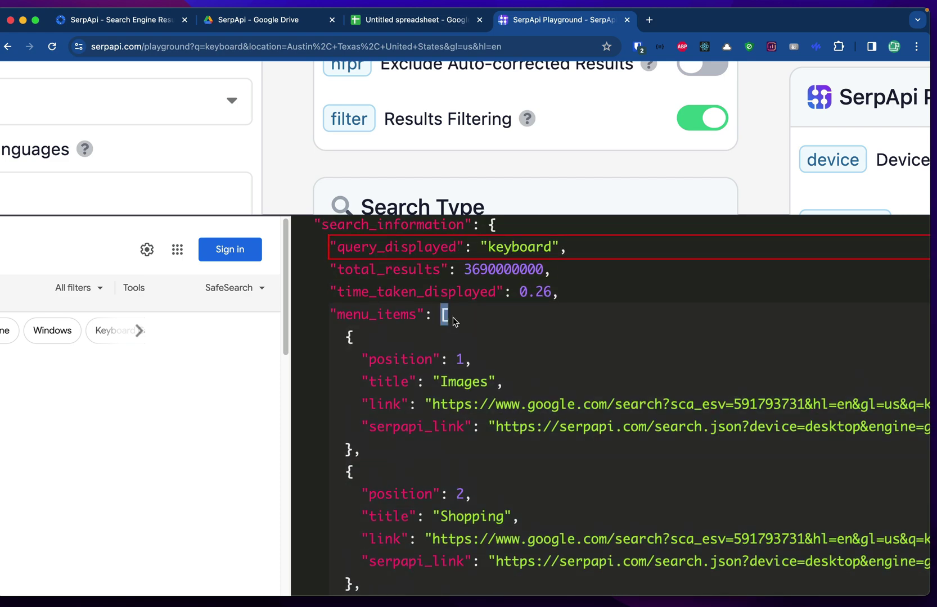
mouse_move(453, 319)
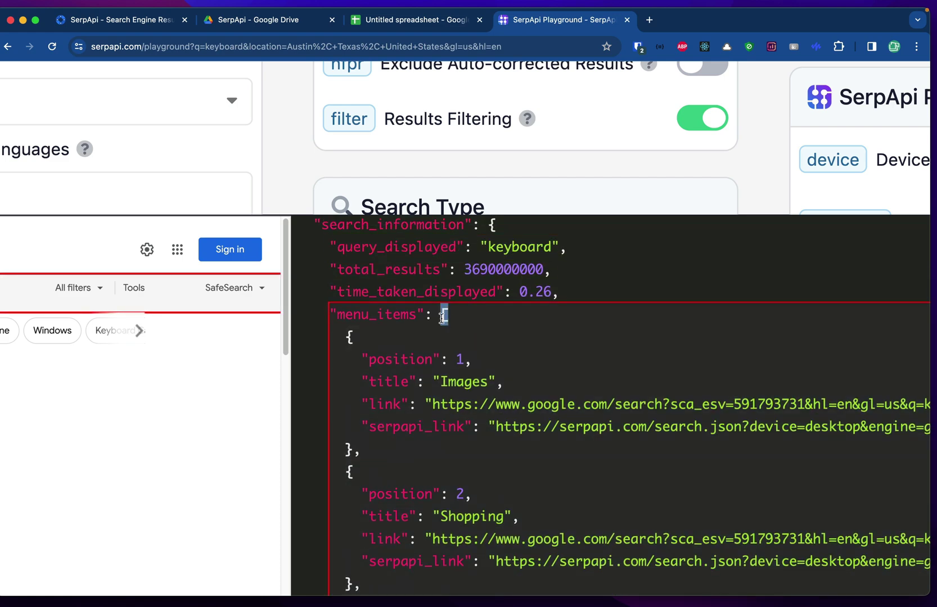
double_click(392, 317)
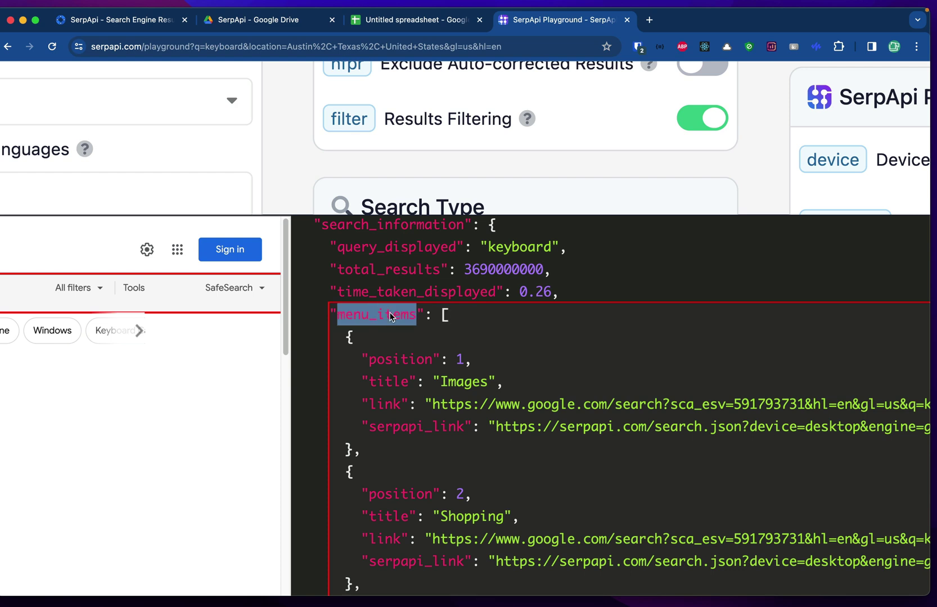
double_click(388, 382)
double_click(385, 405)
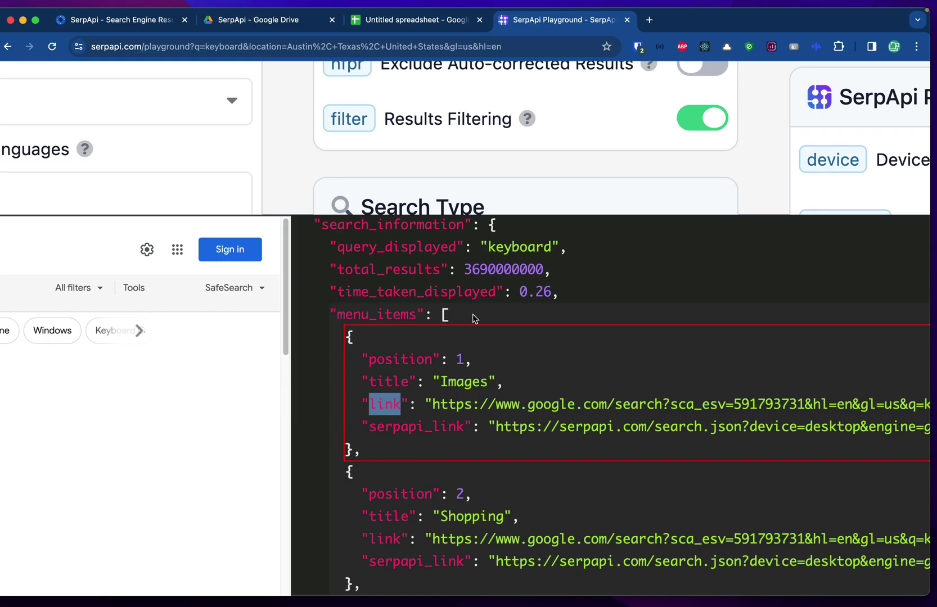